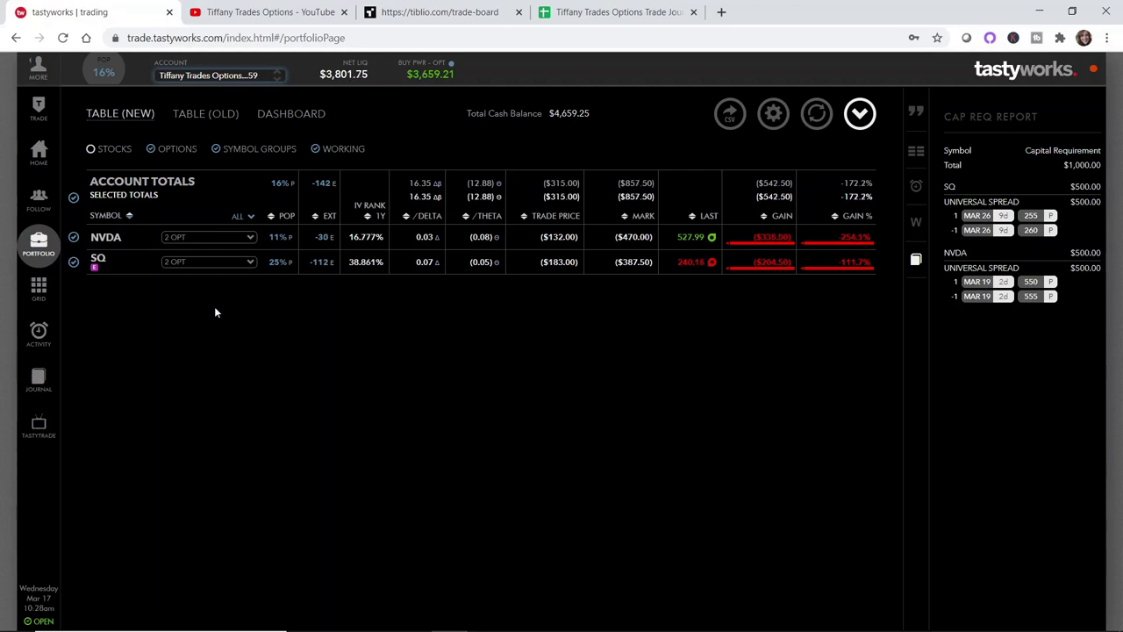
Expand the NVDA position to list its short MAR 19 555 put and long MAR 19 550 put
click(202, 239)
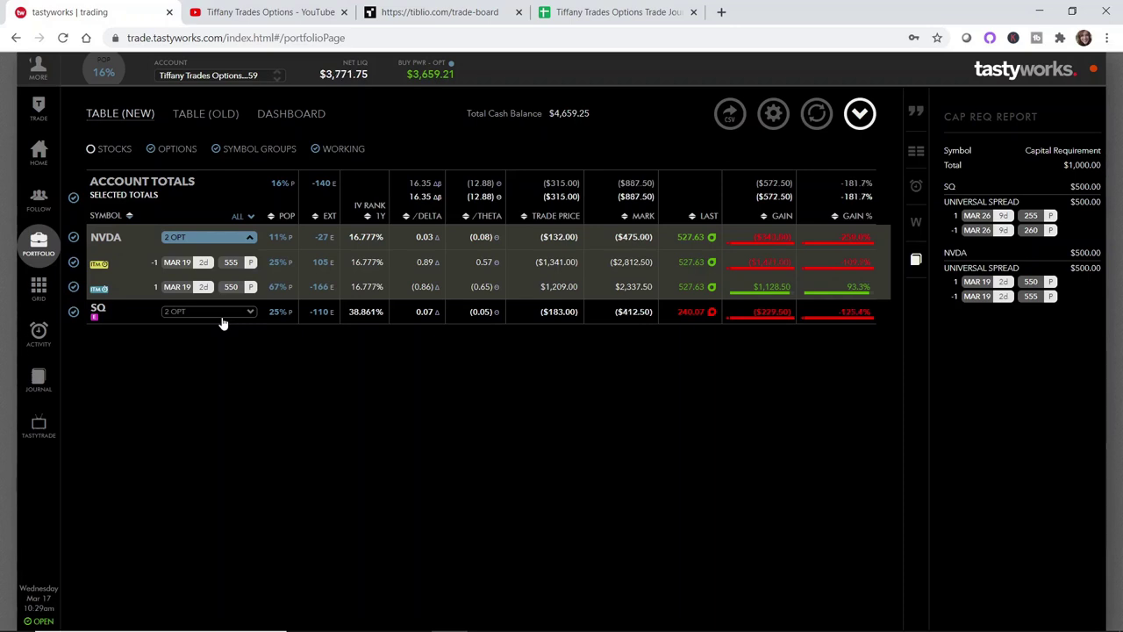
Expand the SQ position to show its two option legs
click(220, 320)
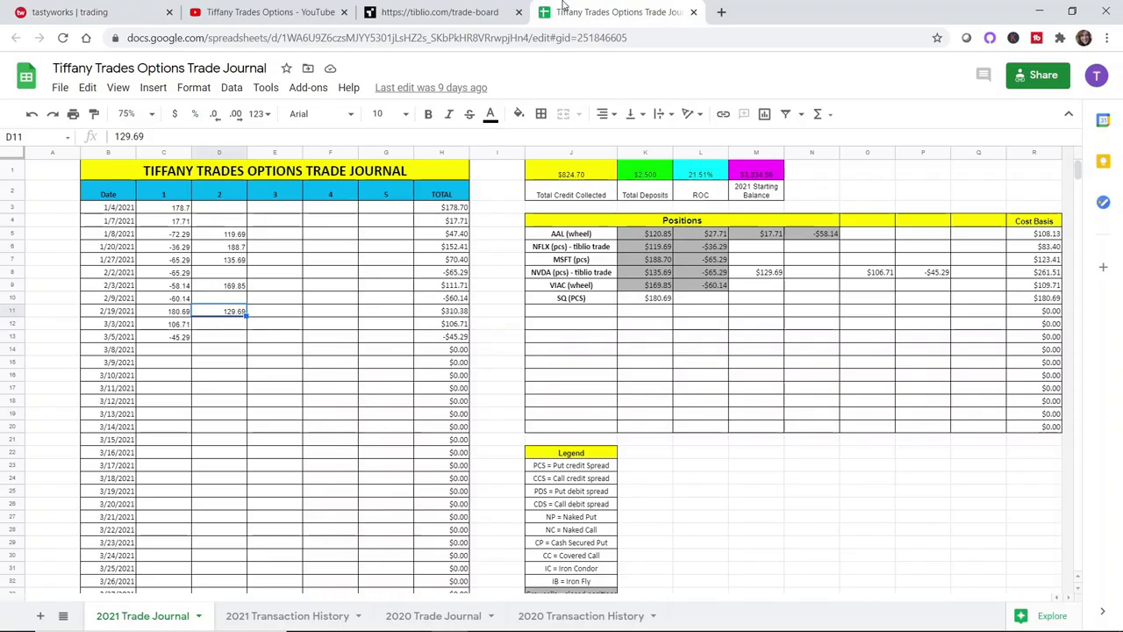
Switch to the Options Trade Journal spreadsheet in Google Sheets
click(579, 11)
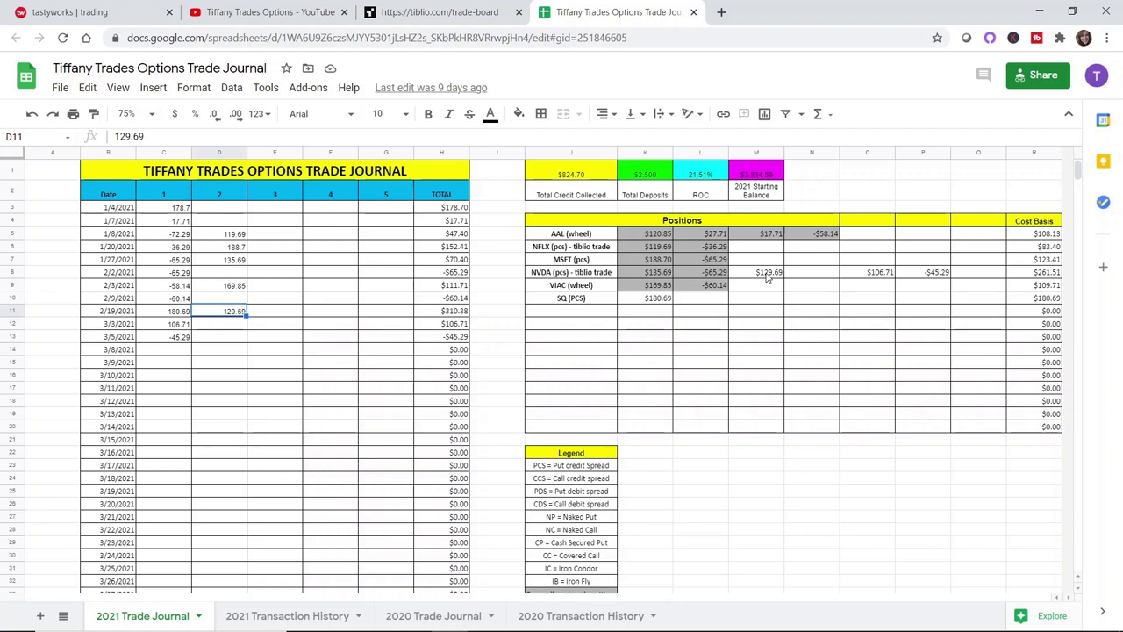
Read the Sum of the NVDA amounts in M8:P8, including 106.71 and −45.29, then return to tastyworks
click(865, 276)
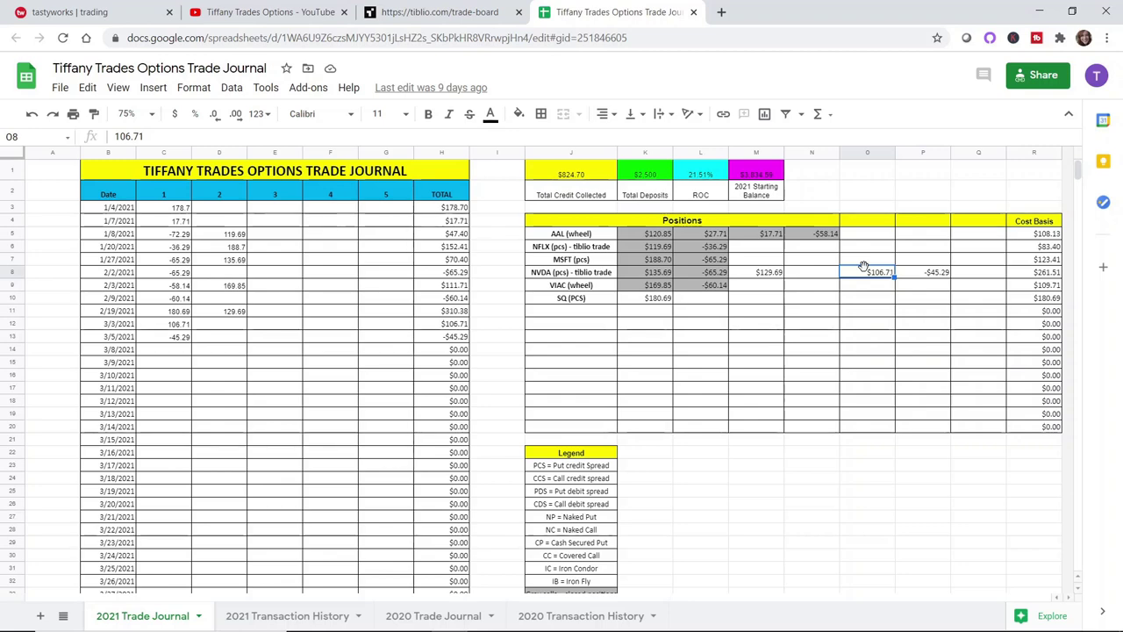
click(91, 9)
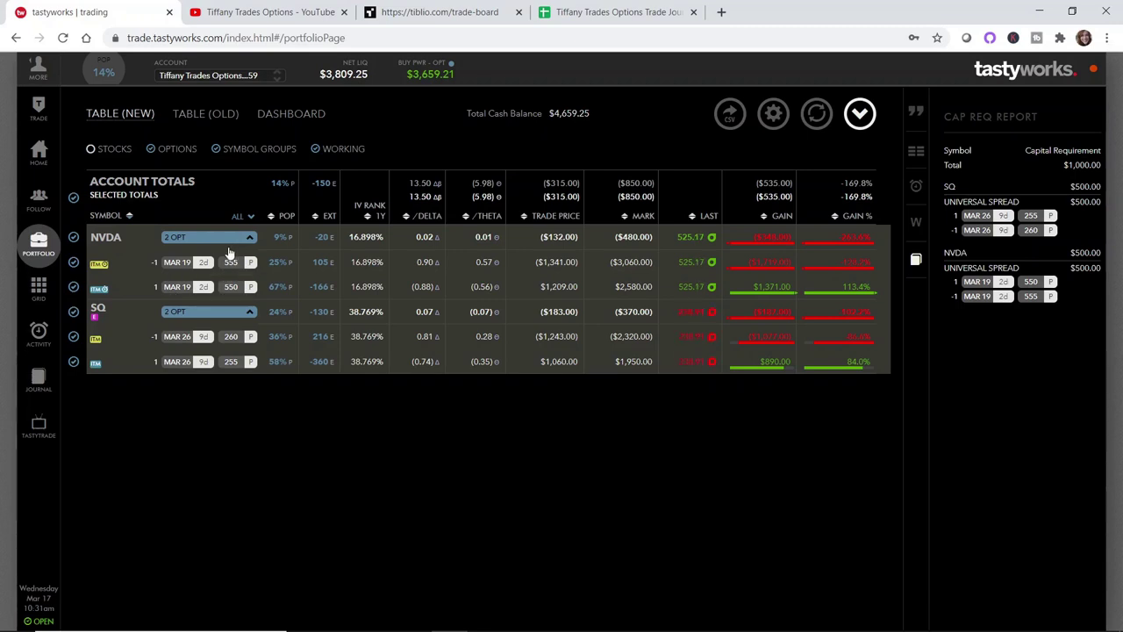
click(579, 7)
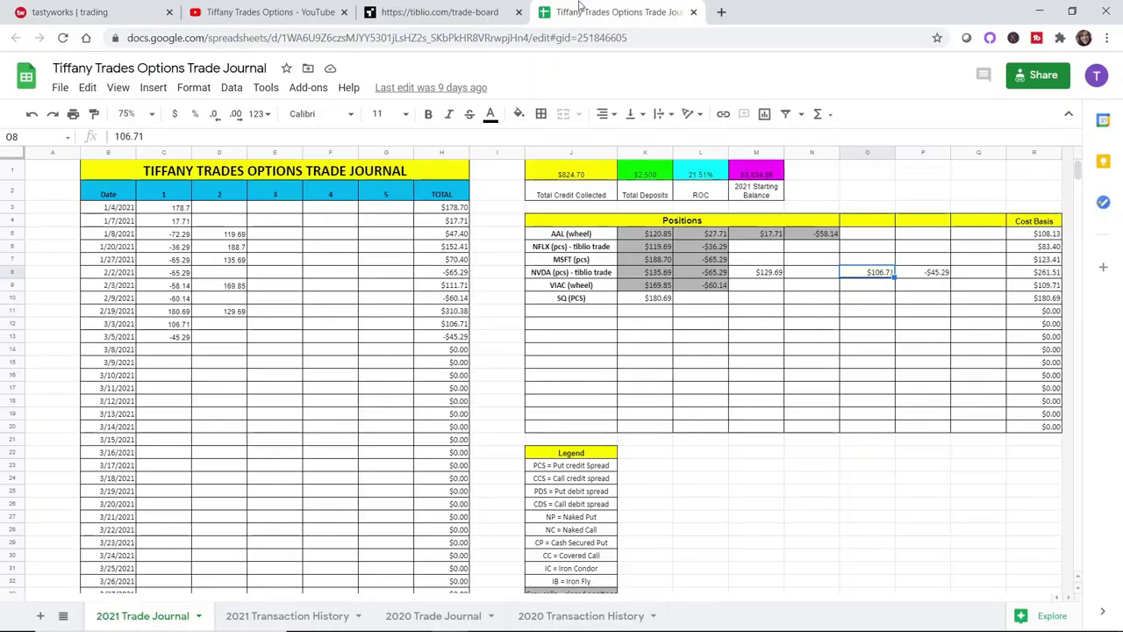
click(914, 276)
drag(914, 276, 884, 279)
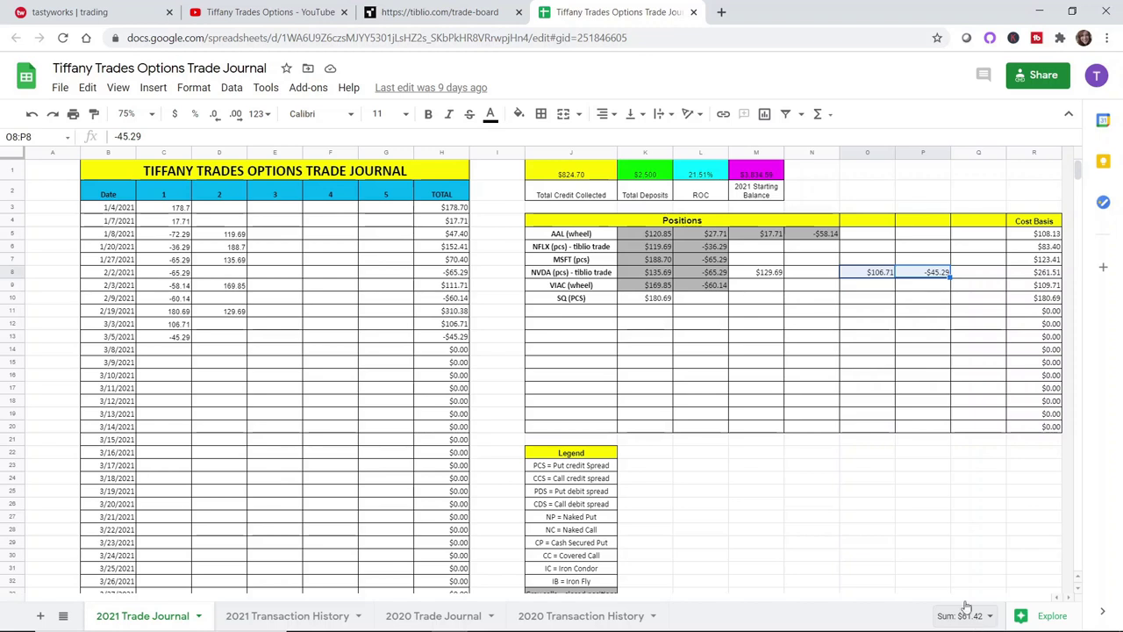
click(794, 293)
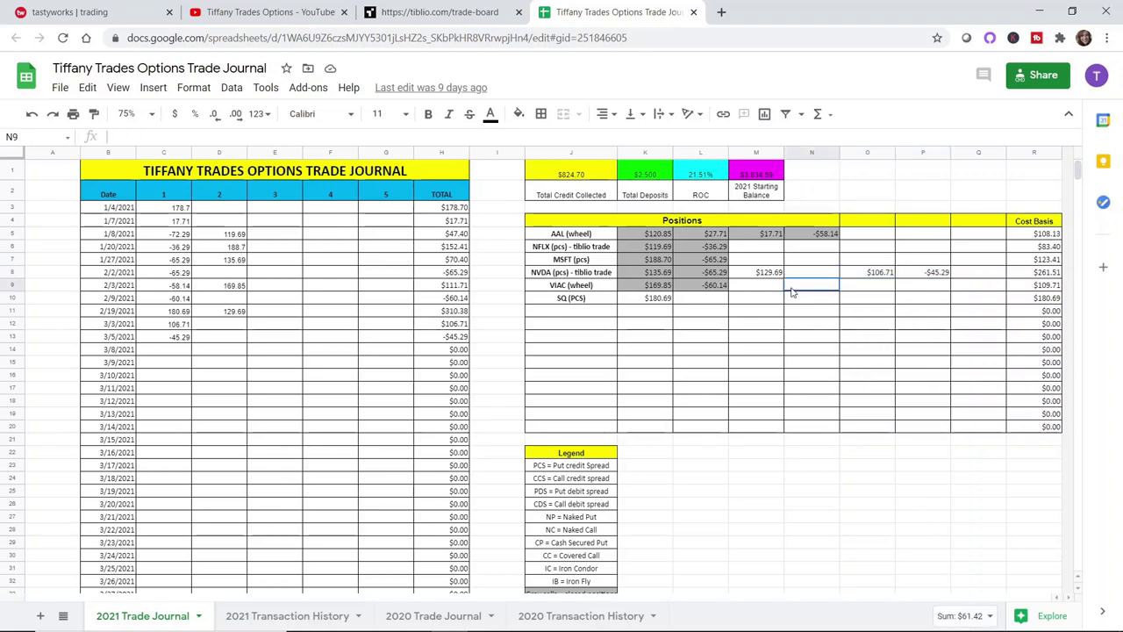
drag(750, 278, 923, 277)
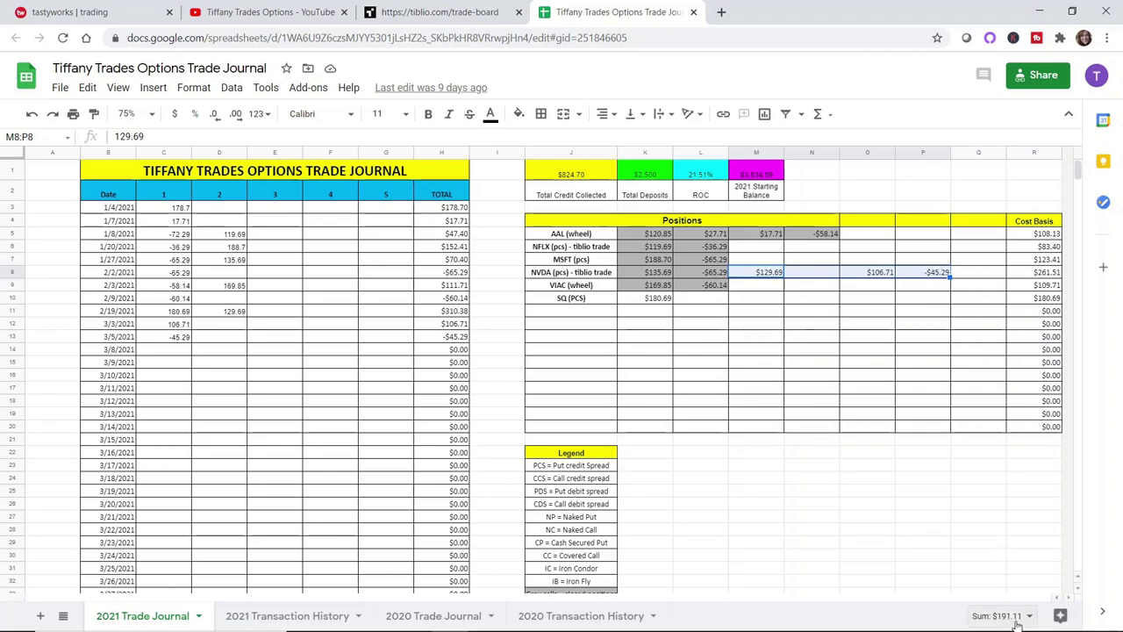
click(44, 12)
Select both NVDA MAR 19 put legs, 555 and 550, so 2/2 selected shows
click(248, 268)
click(235, 286)
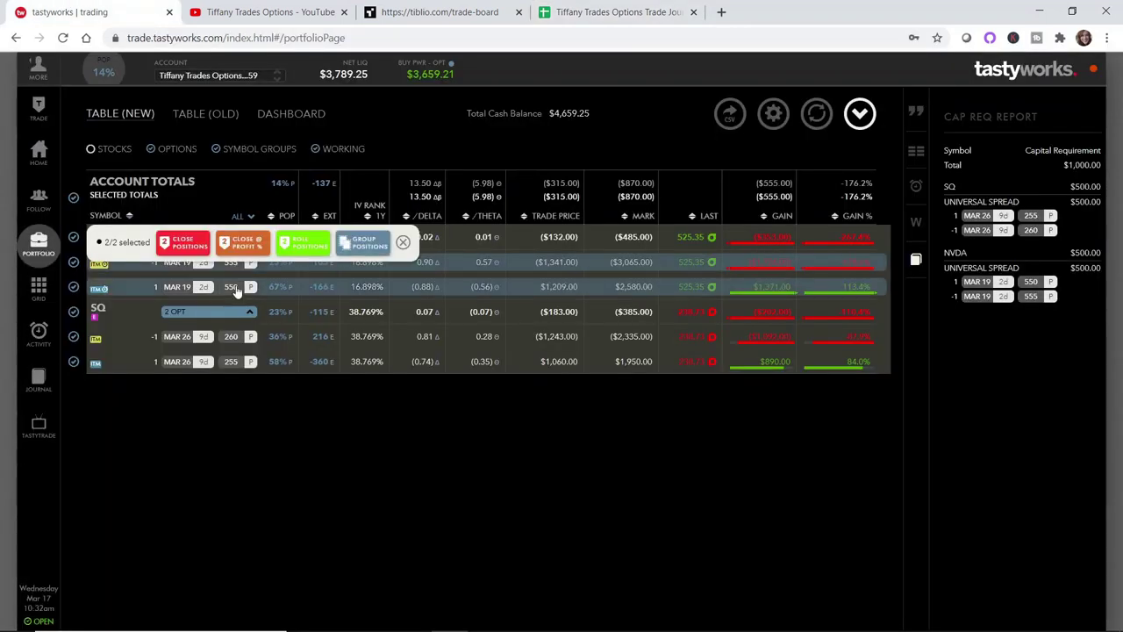
click(403, 242)
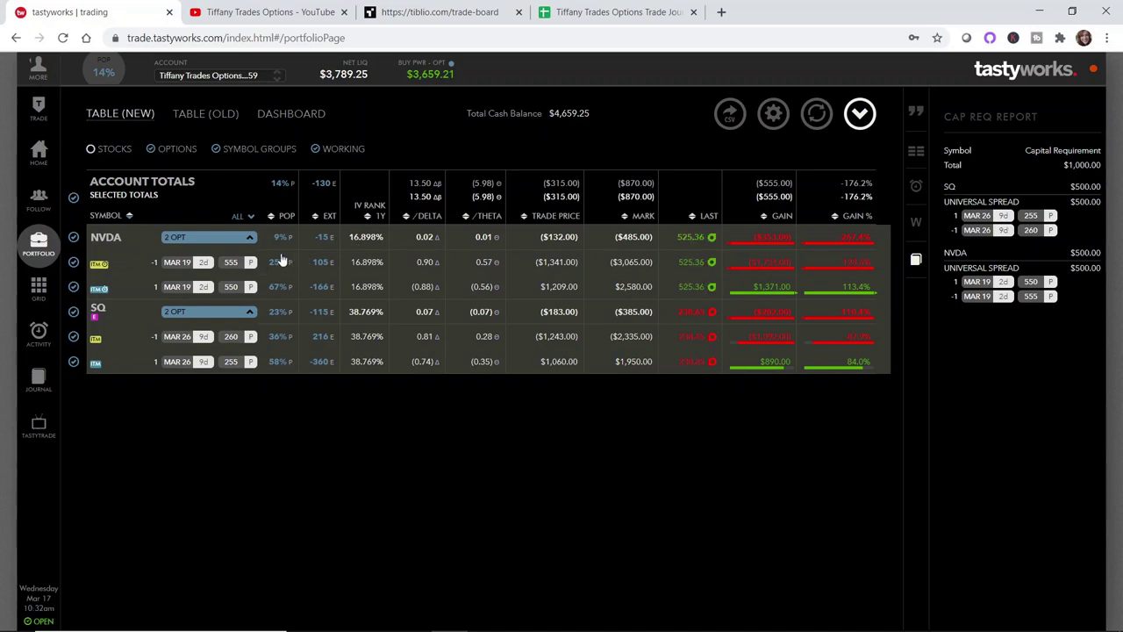
click(237, 269)
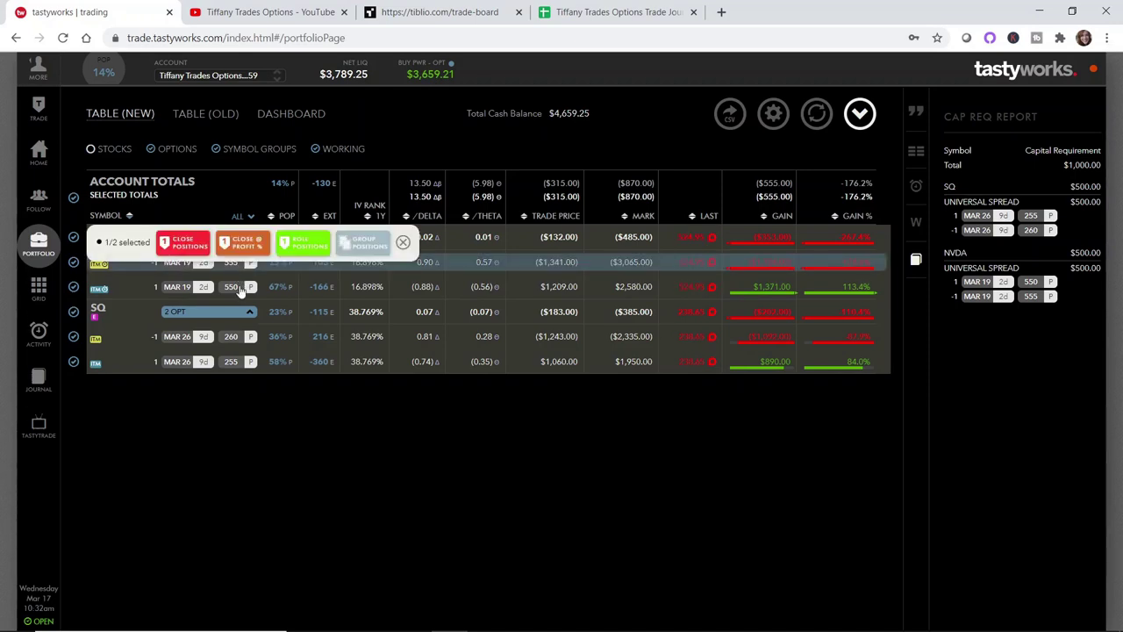
click(240, 290)
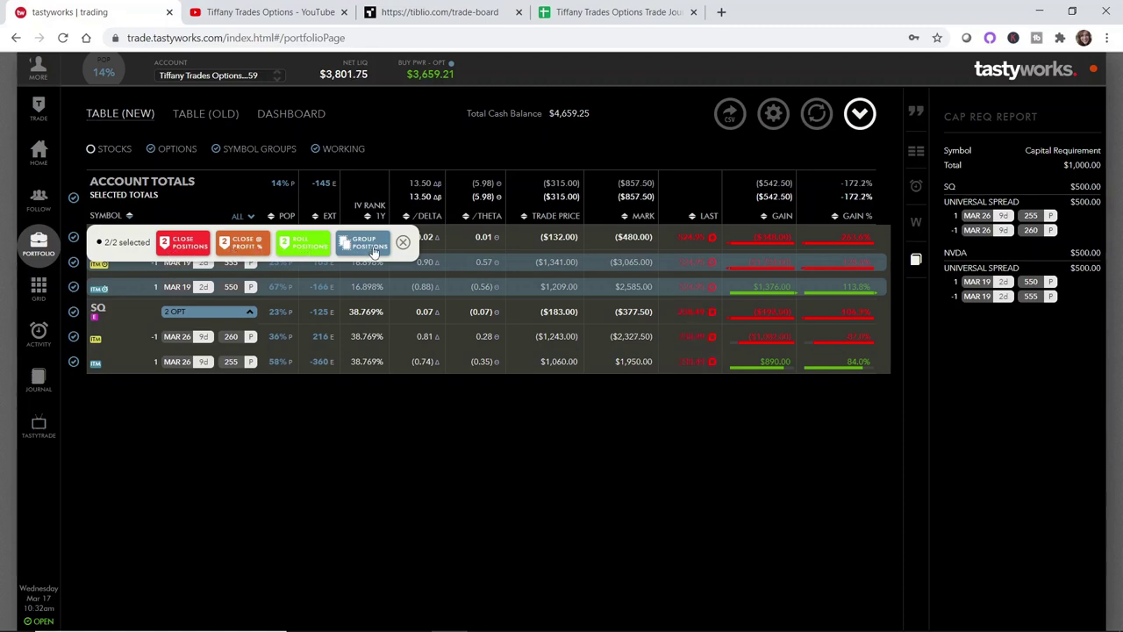
Start an order closing the NVDA spread as a Buy Put Vertical at a 4.68 net debit
click(181, 245)
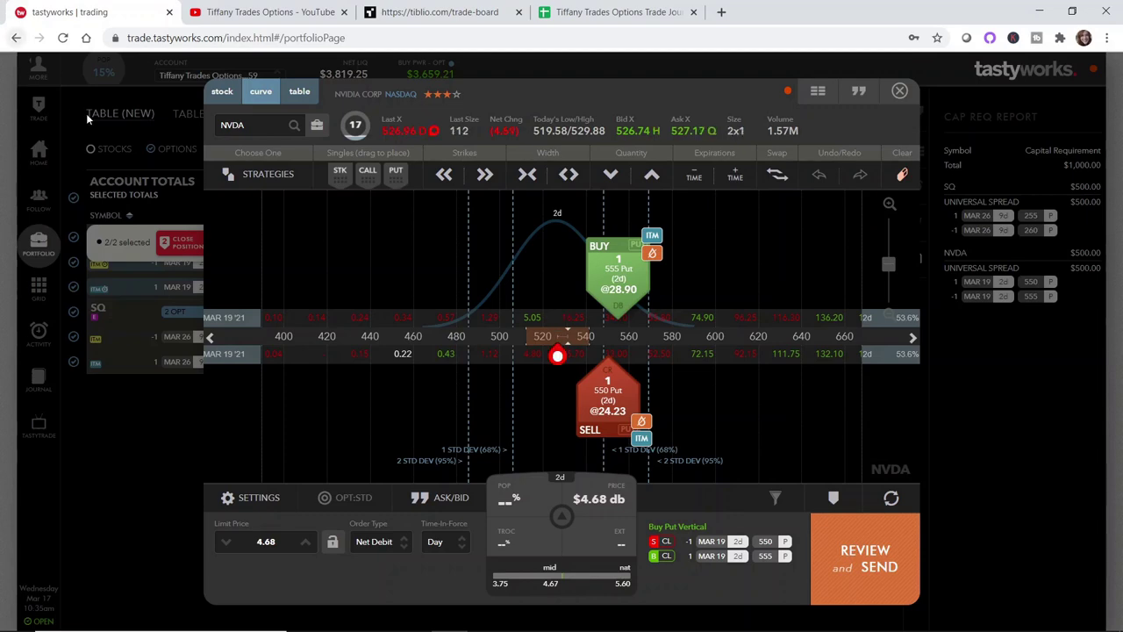
Switch to the thinkorswim NVDA hourly chart
click(486, 616)
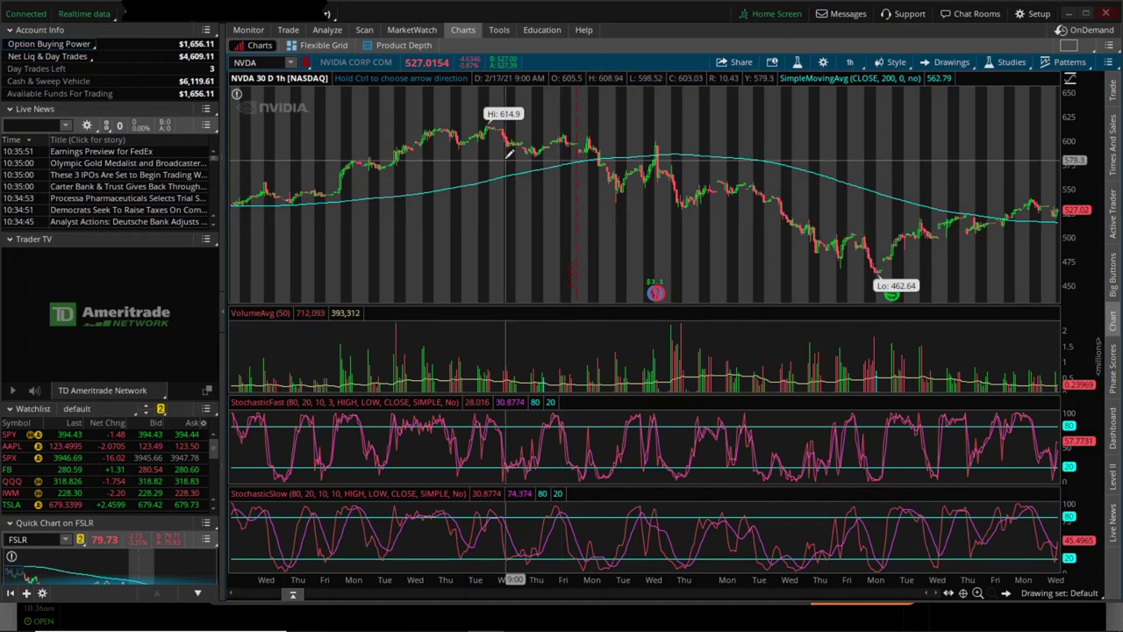
Place a small red arrow on the NVDA chart near the February 19 bar
click(565, 121)
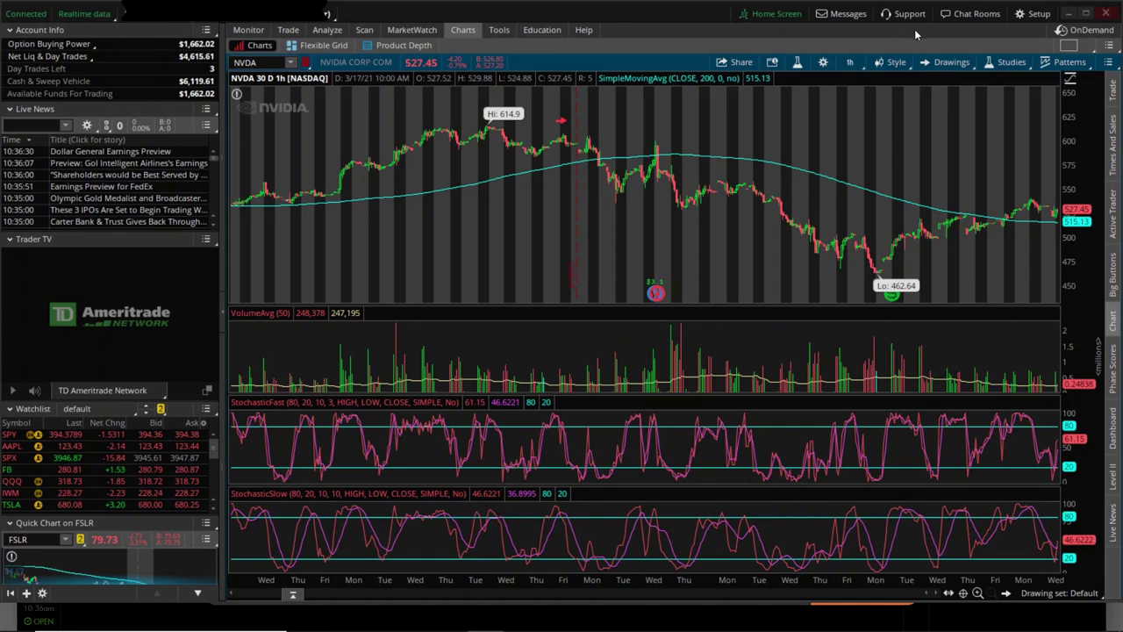
click(849, 62)
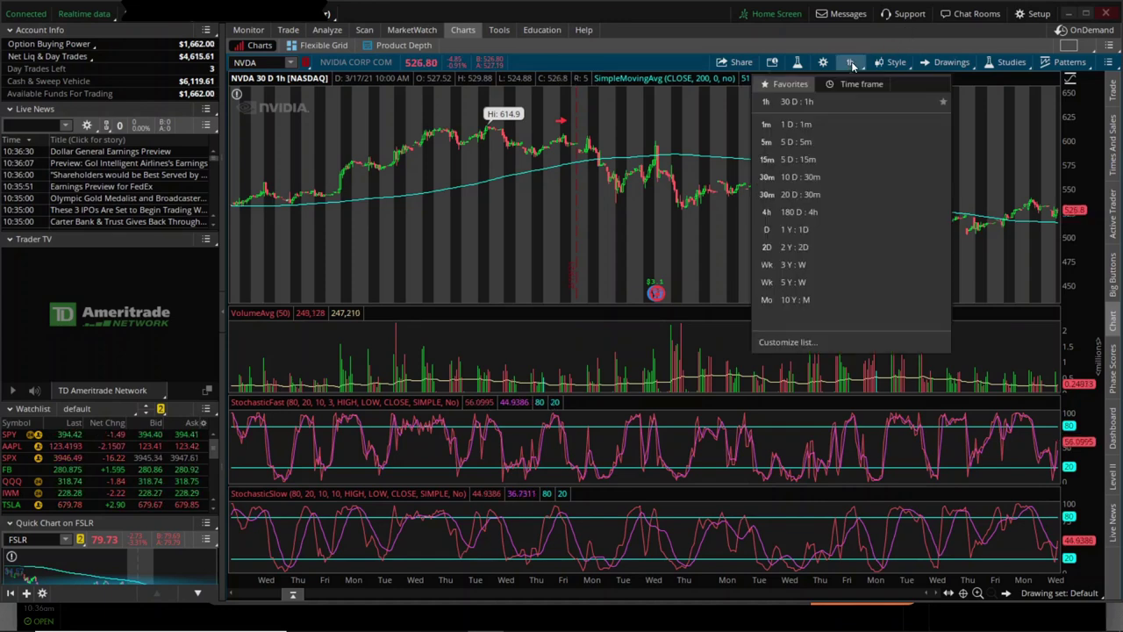
click(835, 218)
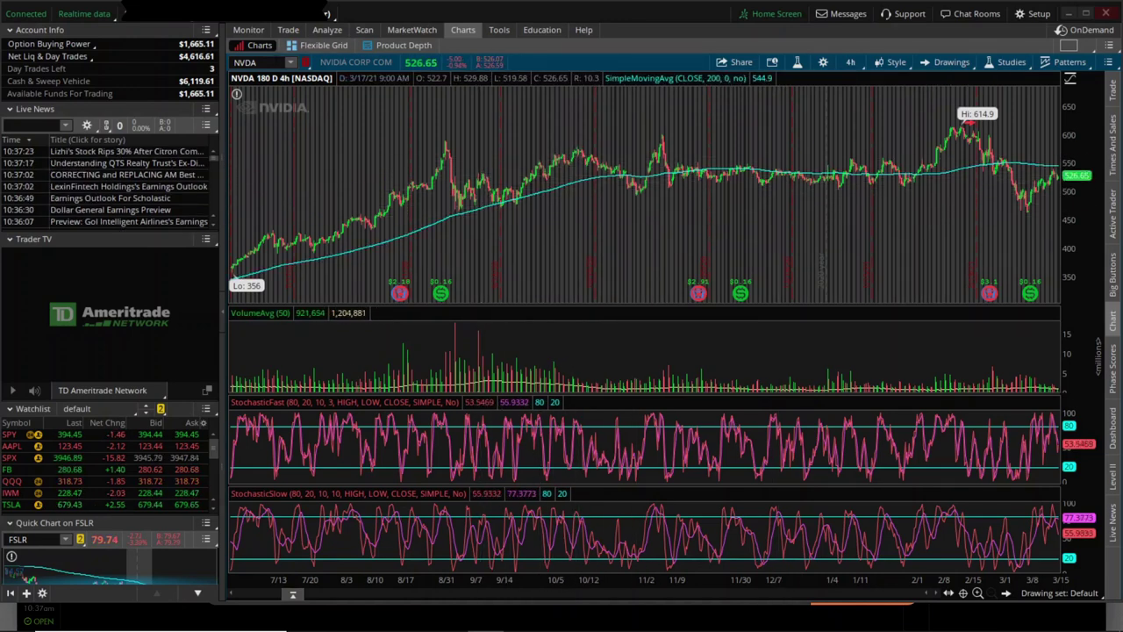
Replace the NVDA chart with the SQ (Square Inc) chart via the symbol box
text(SQ)
key(Return)
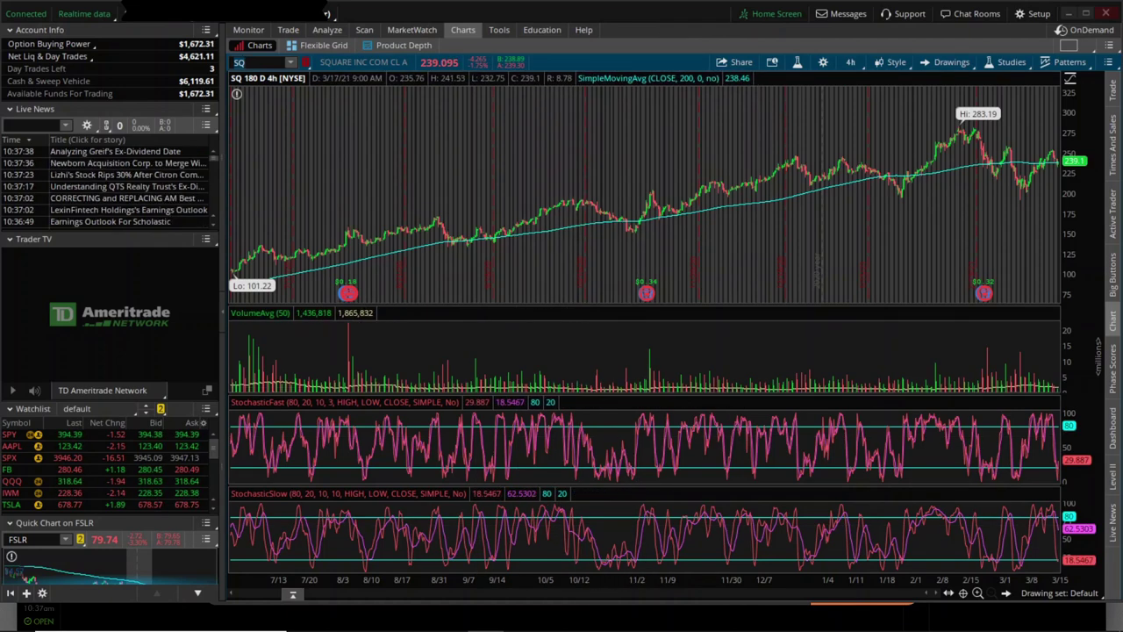
Start an NVDA roll and push the new legs out to APR 16 for a $1.36 net debit
click(486, 617)
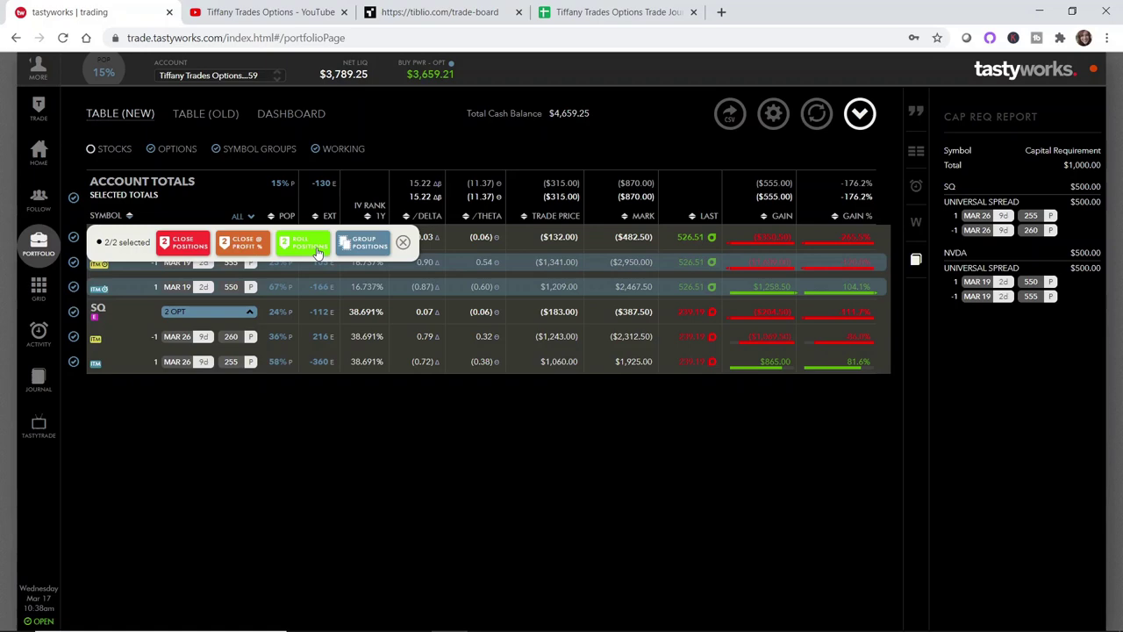
click(319, 249)
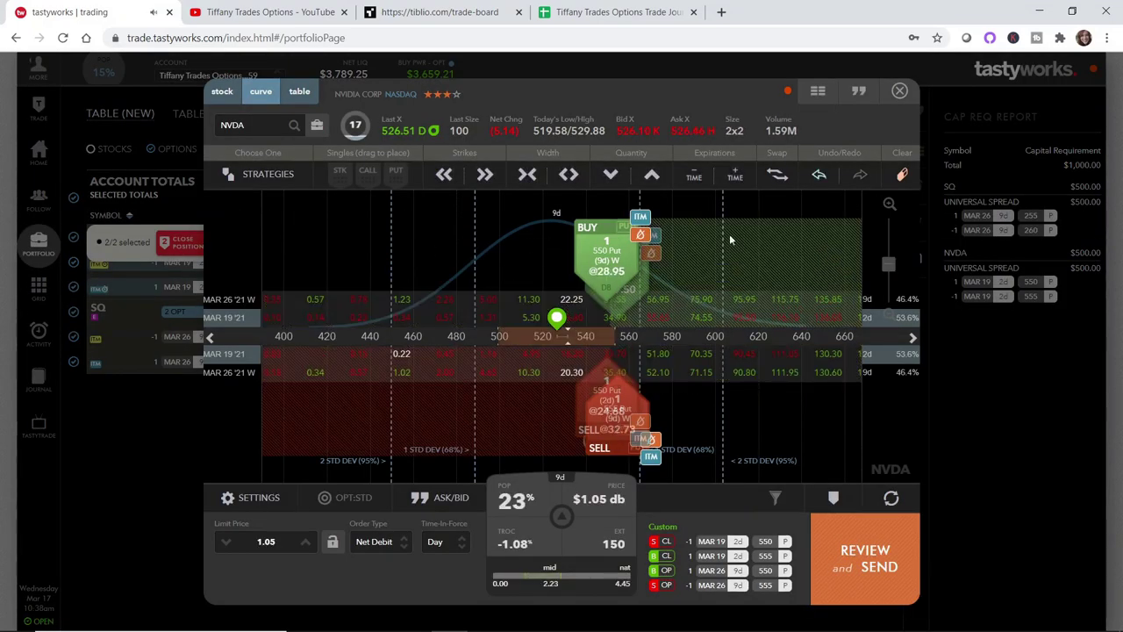
click(736, 175)
click(735, 175)
click(735, 176)
click(735, 176)
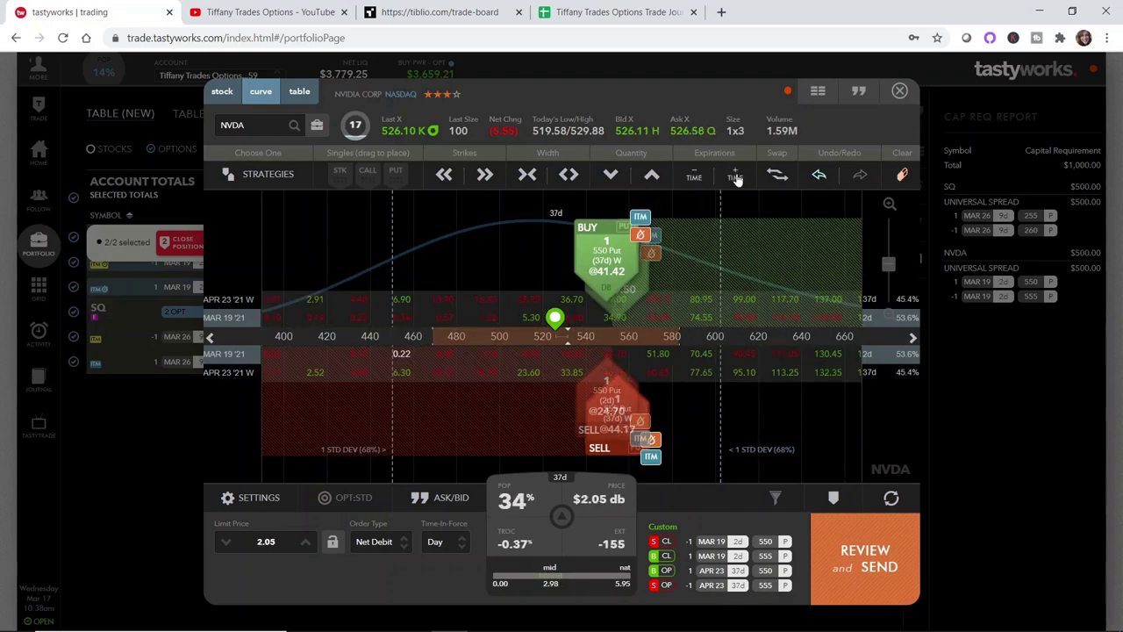
click(693, 175)
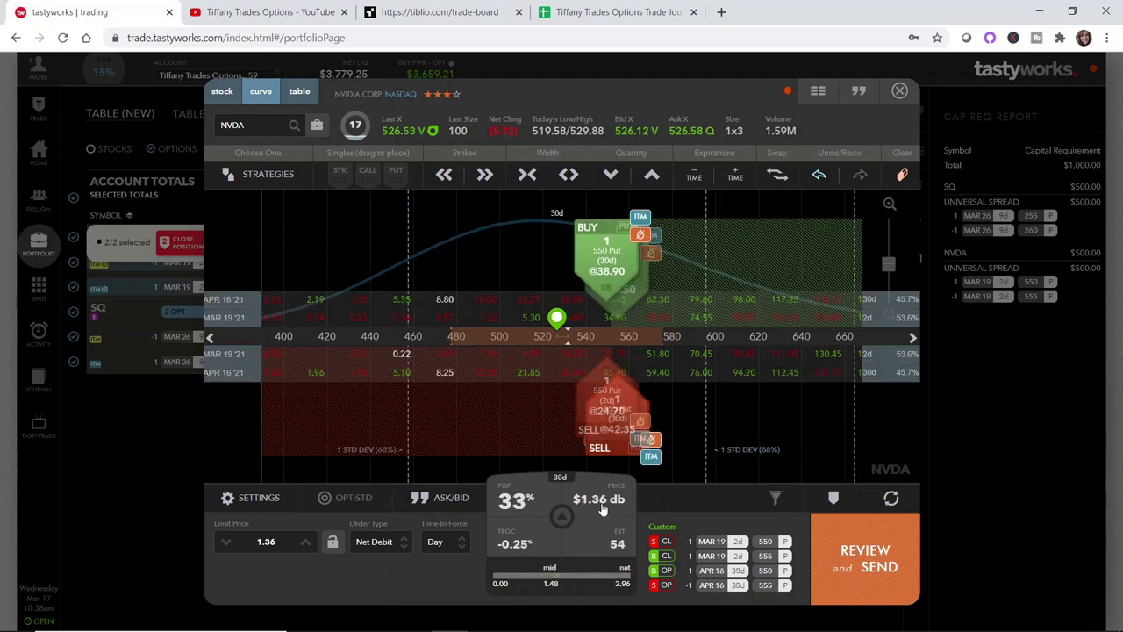
Step the new legs' expiry back through Apr 1 and Mar 19, settling on MAR 26 at a $1.06 debit
click(693, 175)
click(693, 175)
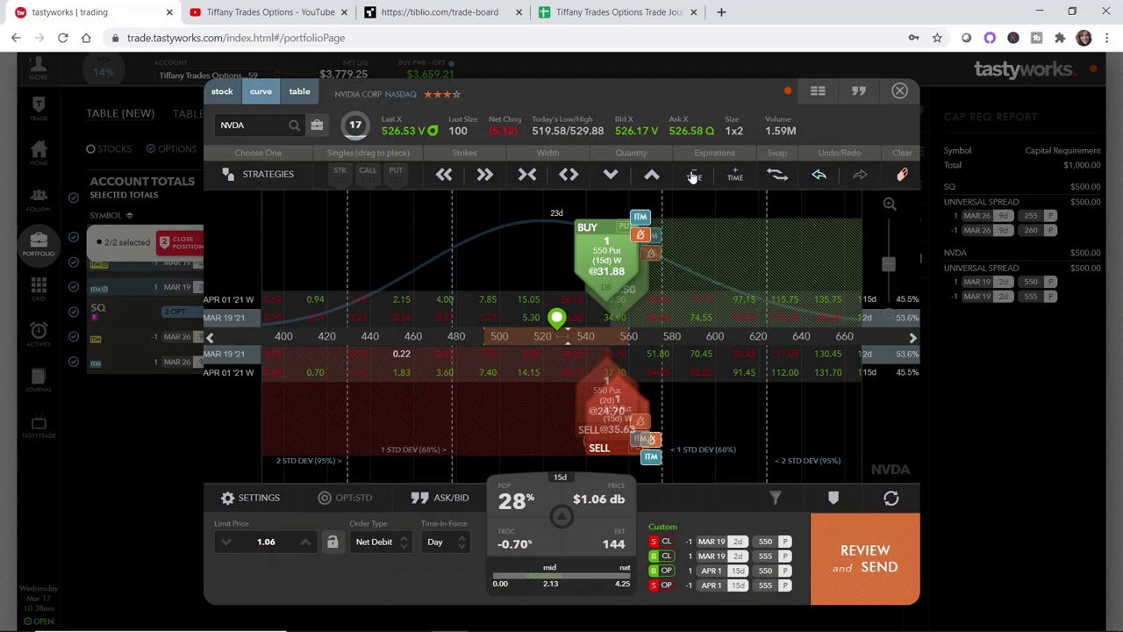
scroll(726, 289, up, 3)
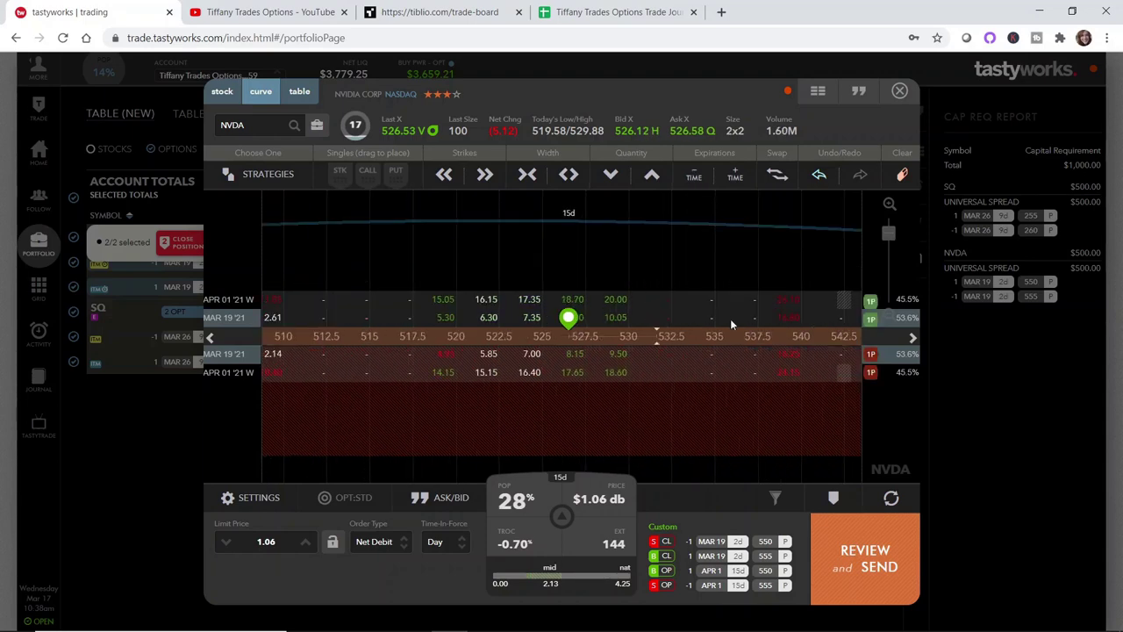
drag(730, 318, 537, 314)
scroll(536, 313, down, 2)
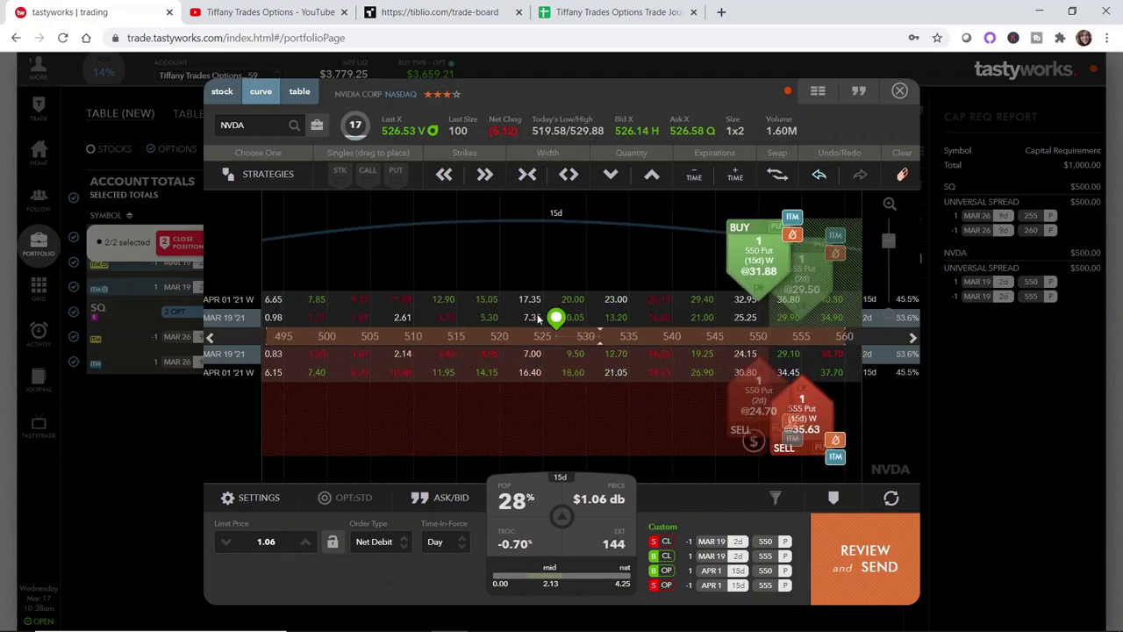
scroll(537, 313, down, 2)
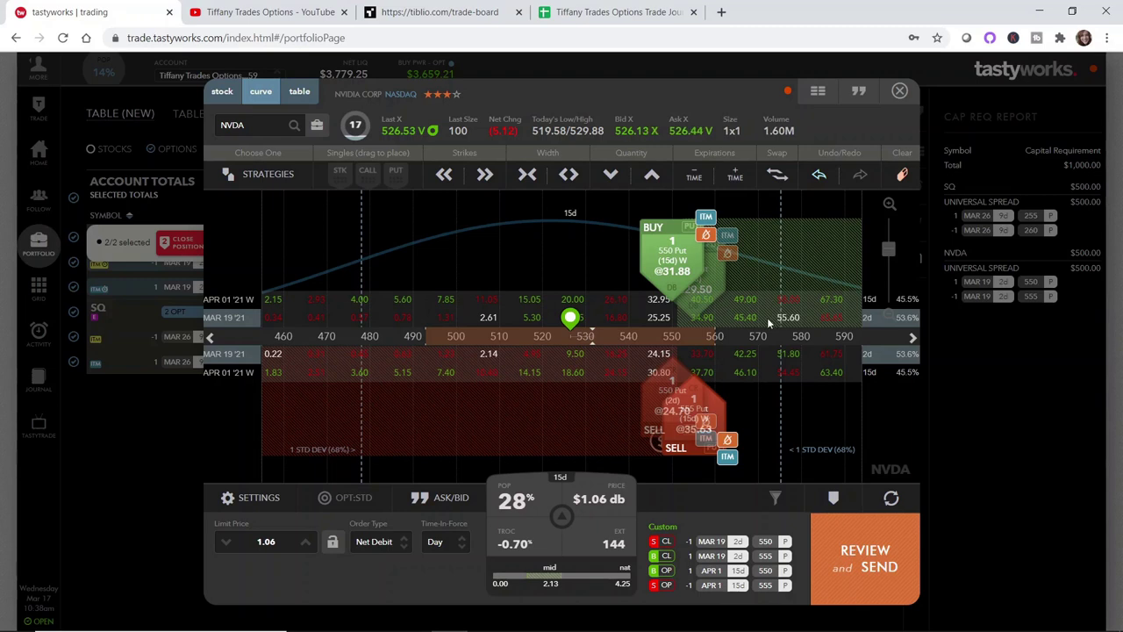
drag(767, 317, 652, 317)
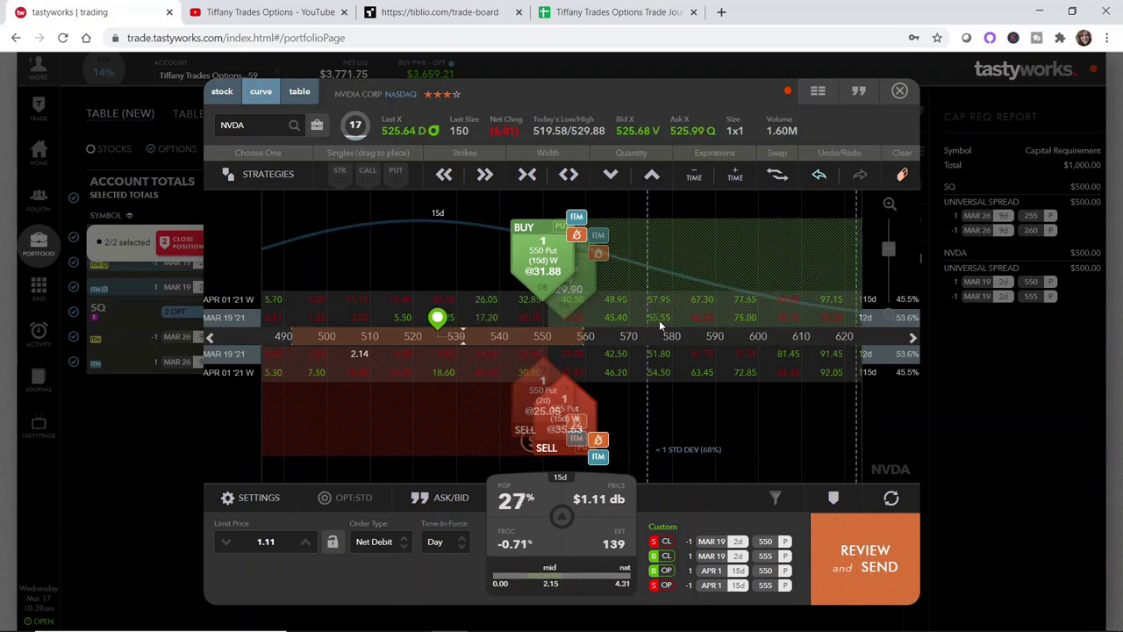
click(693, 178)
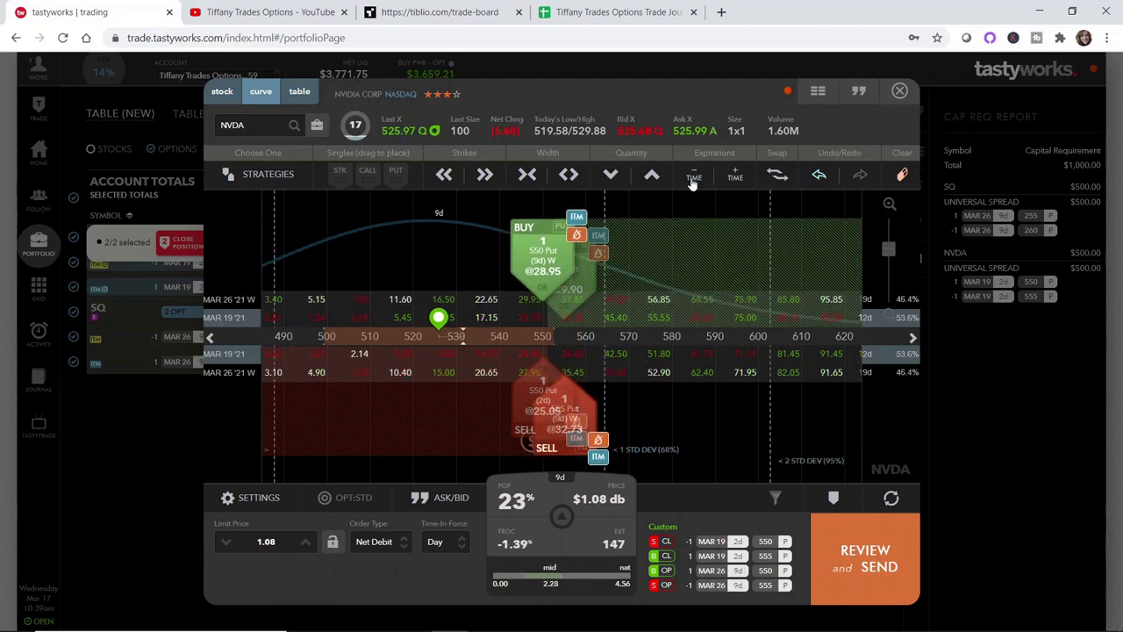
click(693, 178)
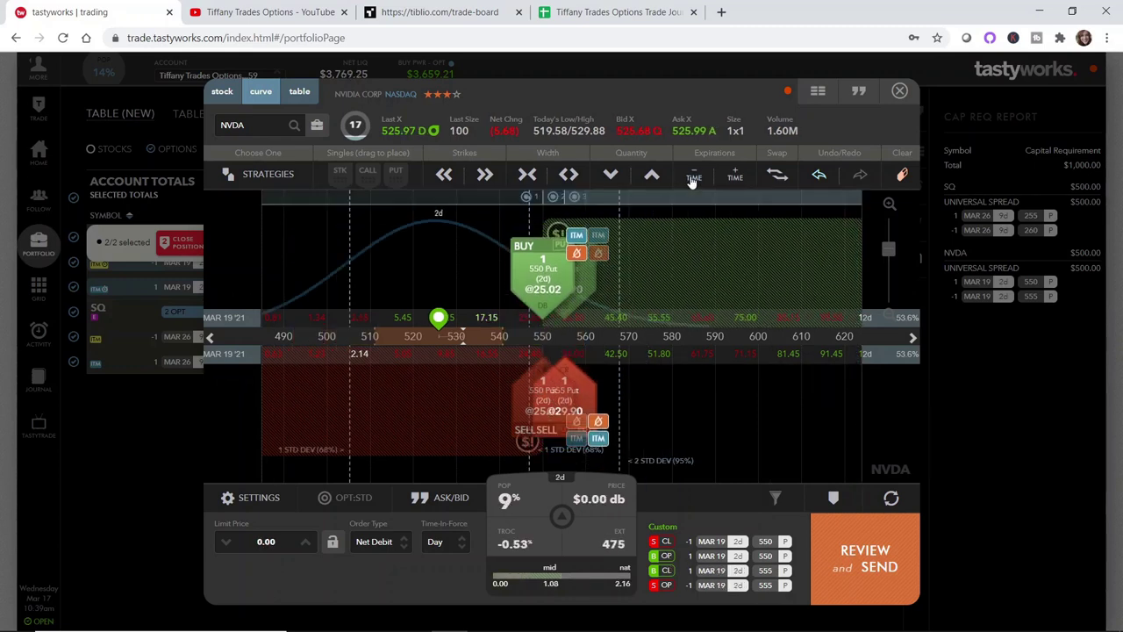
click(737, 178)
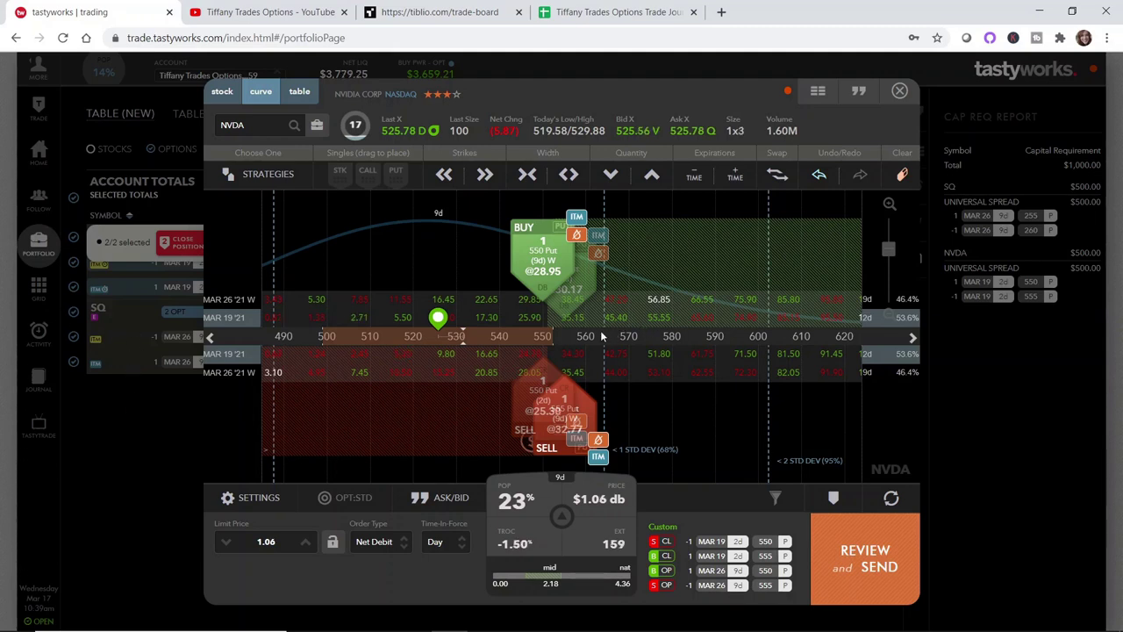
Lower the new MAR 26 spread to 530/540 after trying 532.5, for a $1.11 net credit
click(444, 175)
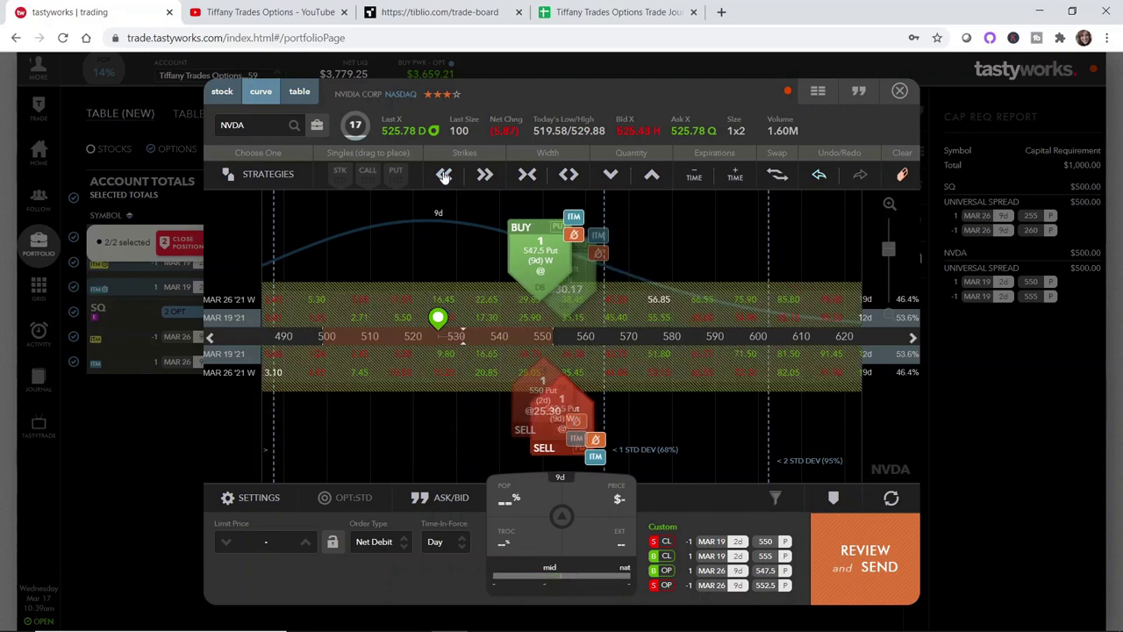
click(444, 175)
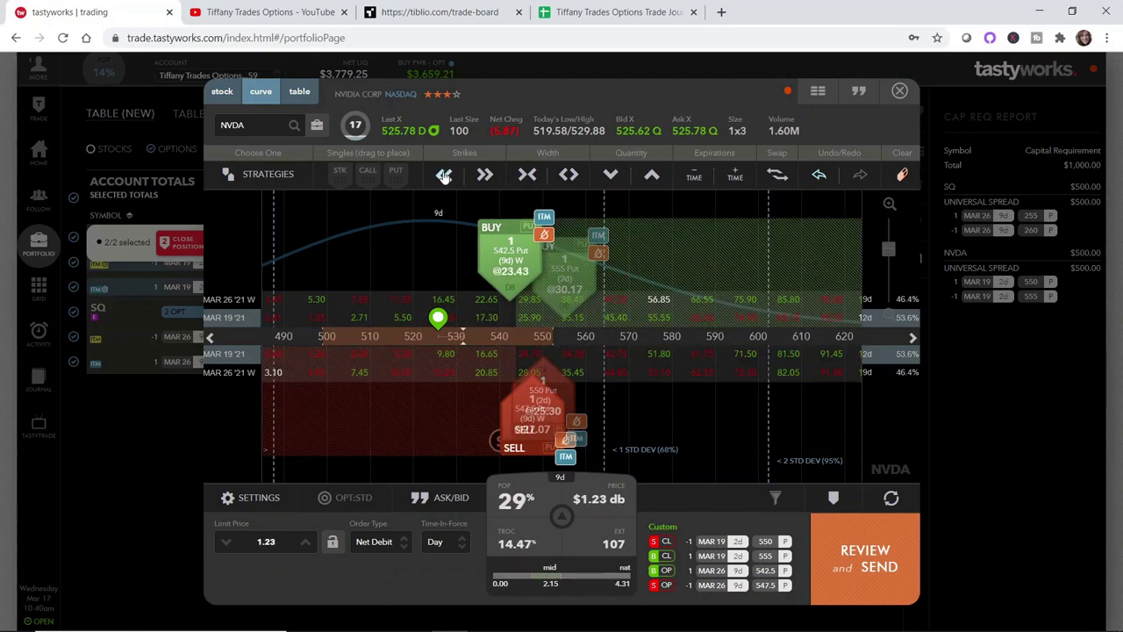
click(444, 174)
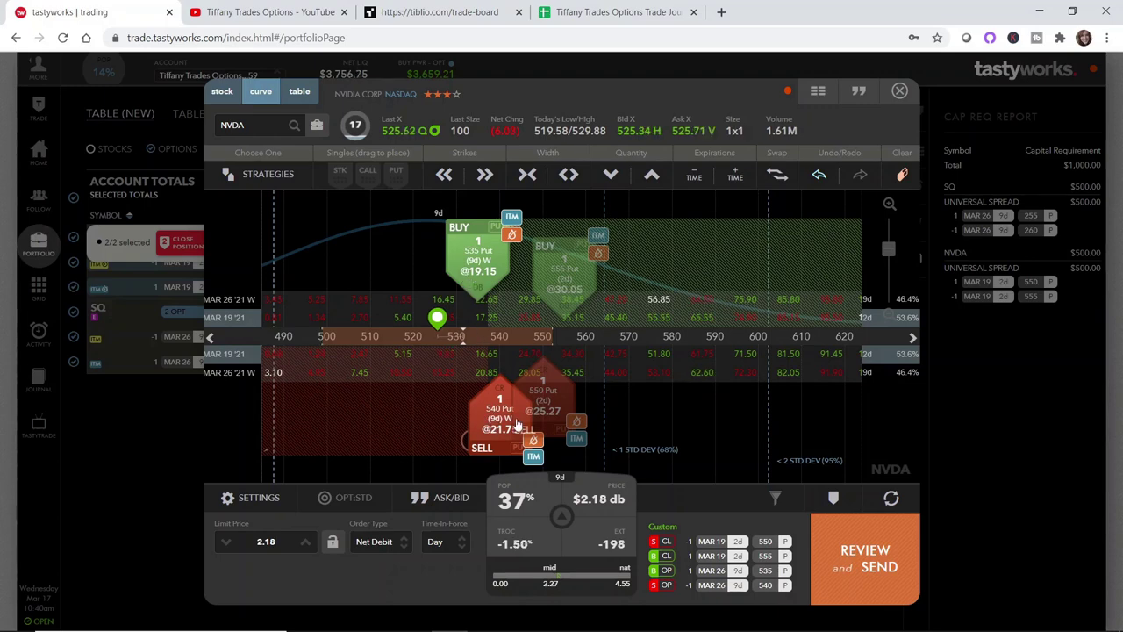
drag(475, 272, 458, 272)
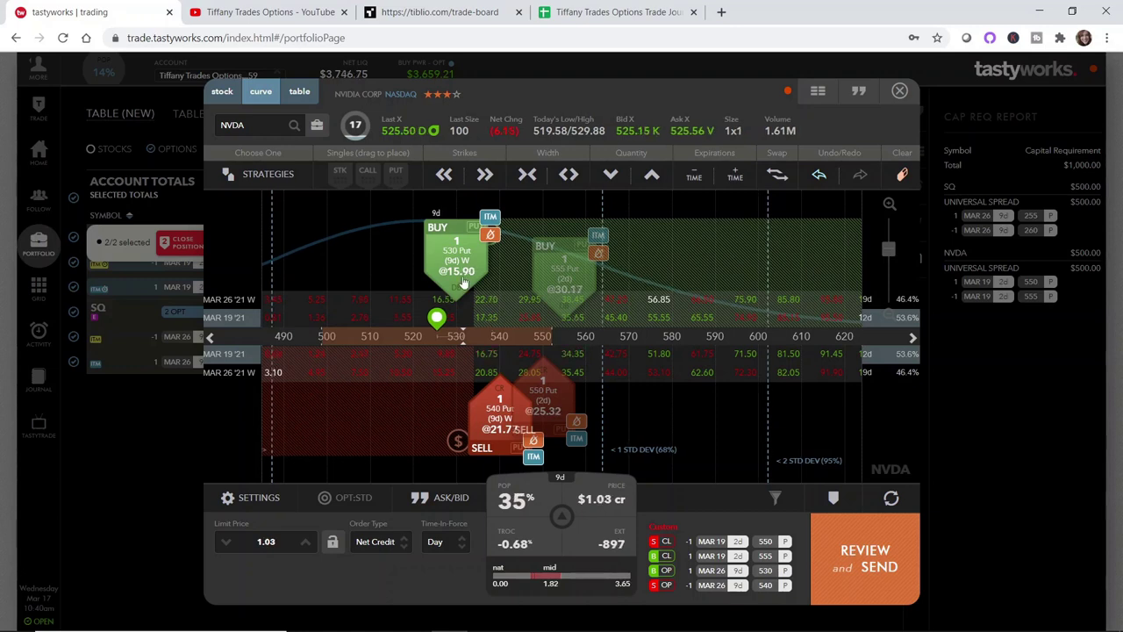
drag(464, 283, 469, 285)
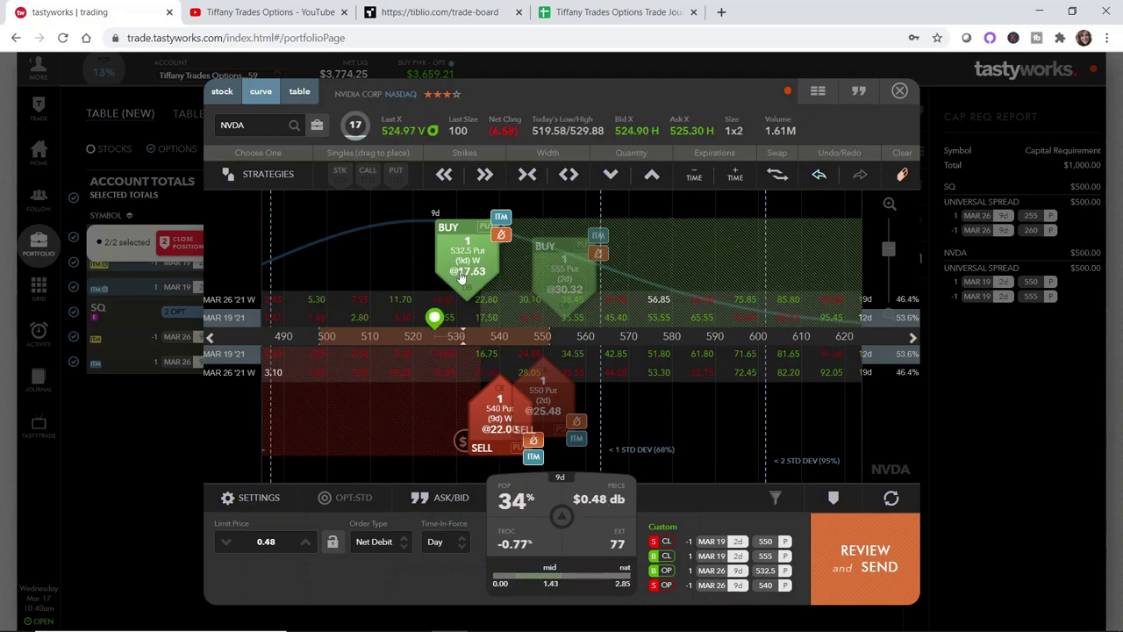
drag(463, 276, 457, 278)
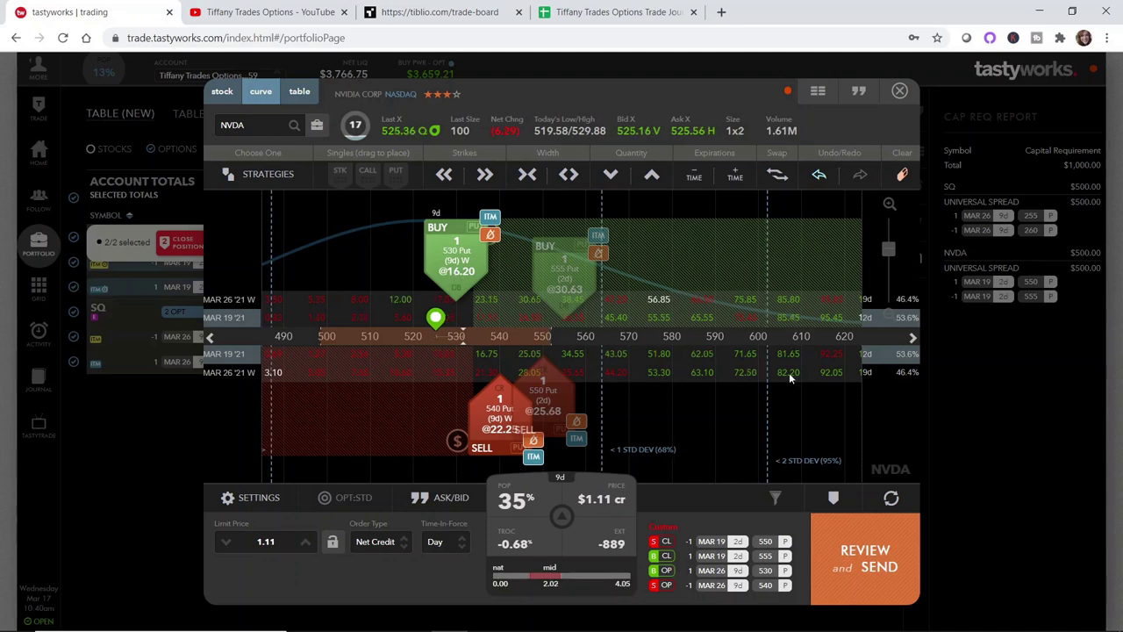
Shift the new 530/540 put legs out to Apr 23, then back to Apr 1 for a $1.70 credit
click(735, 176)
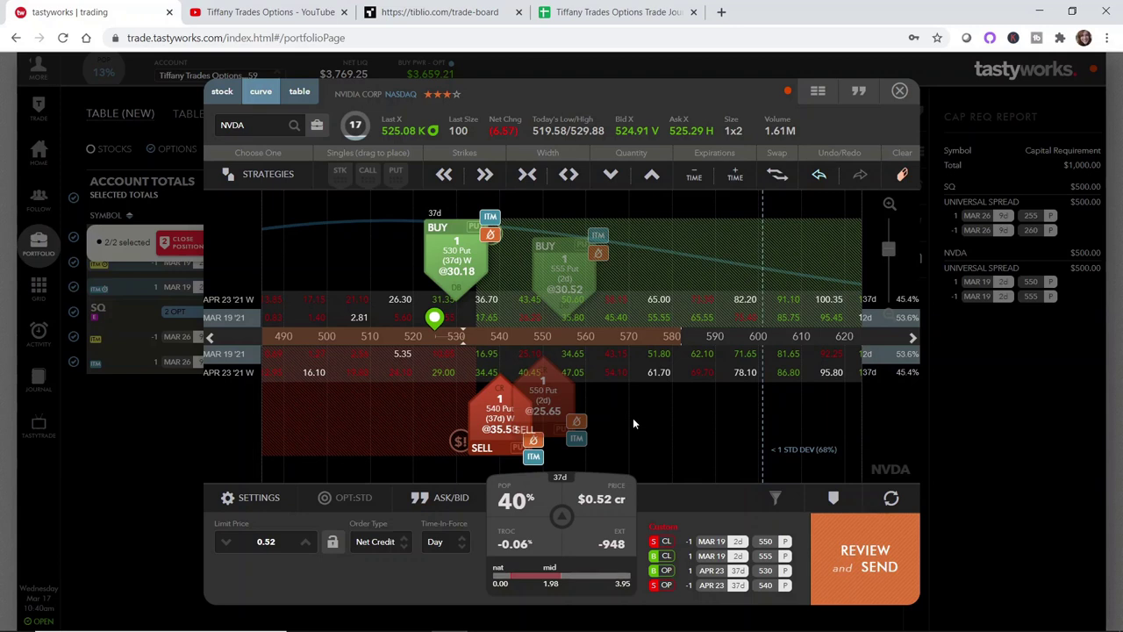
click(693, 176)
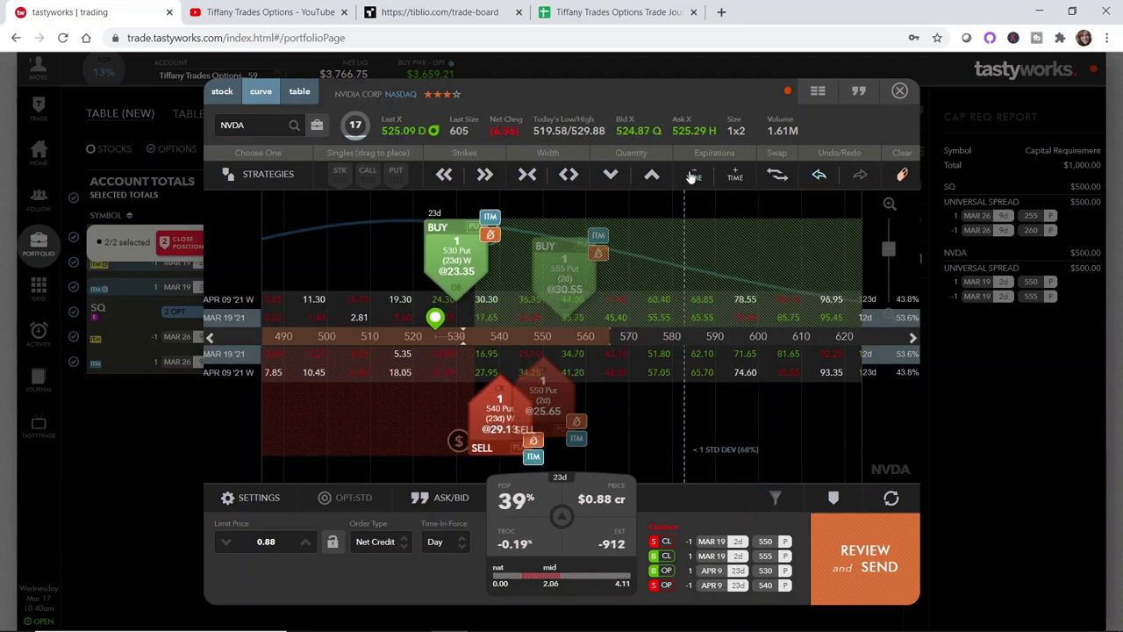
click(692, 177)
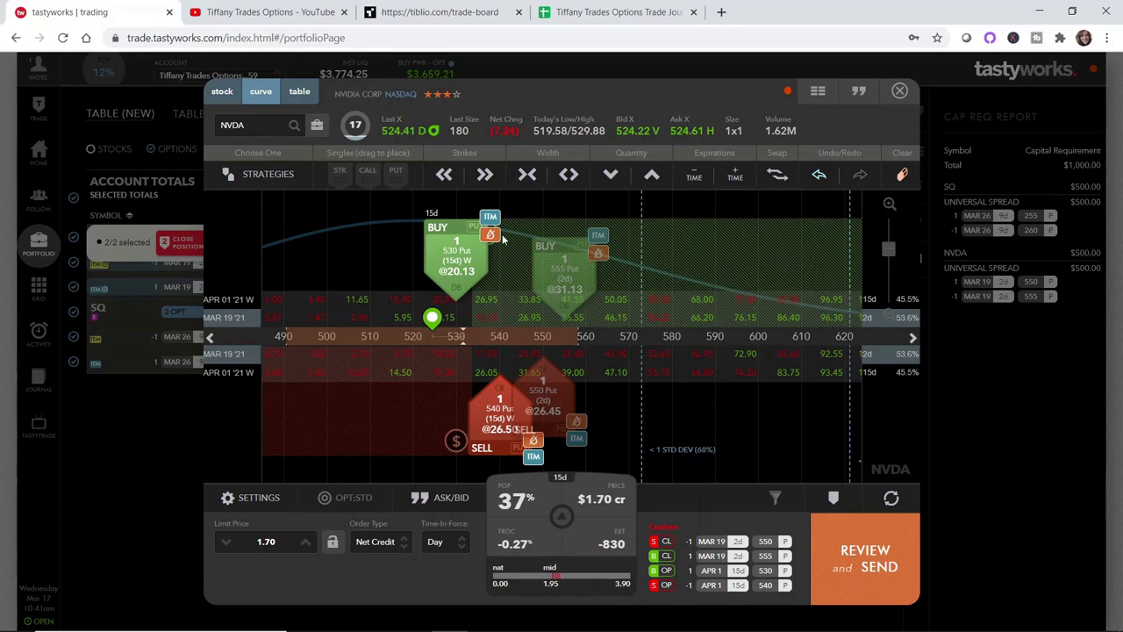
Step the new strikes up twice and put the short leg at 545, making a 535/545 spread at $1.45
click(487, 175)
click(487, 174)
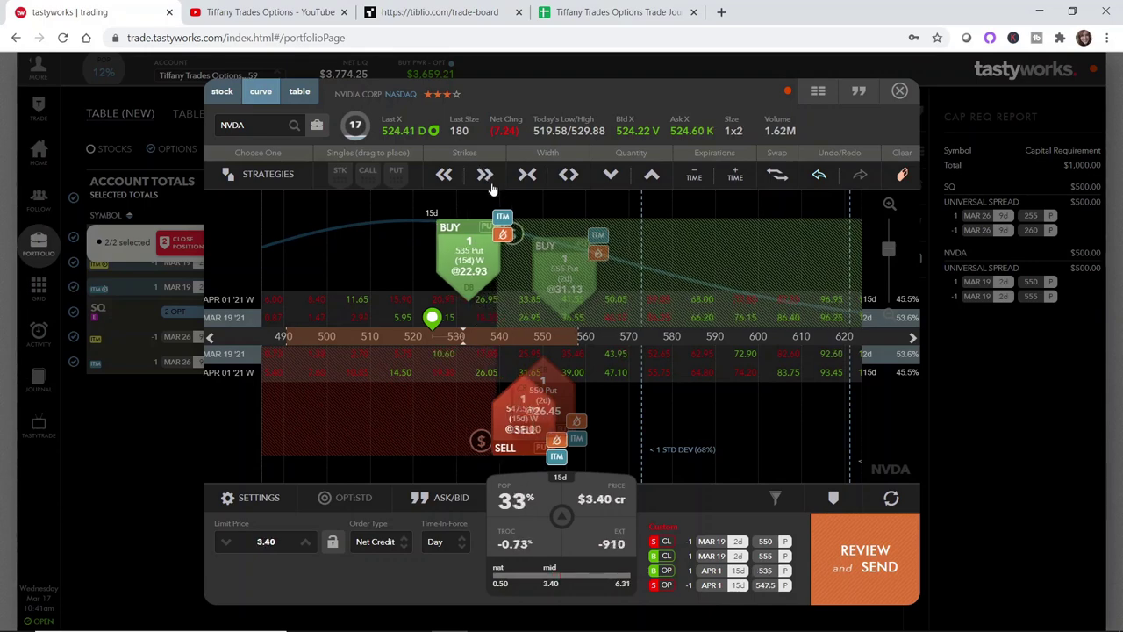
scroll(501, 298, up, 3)
drag(728, 365, 526, 365)
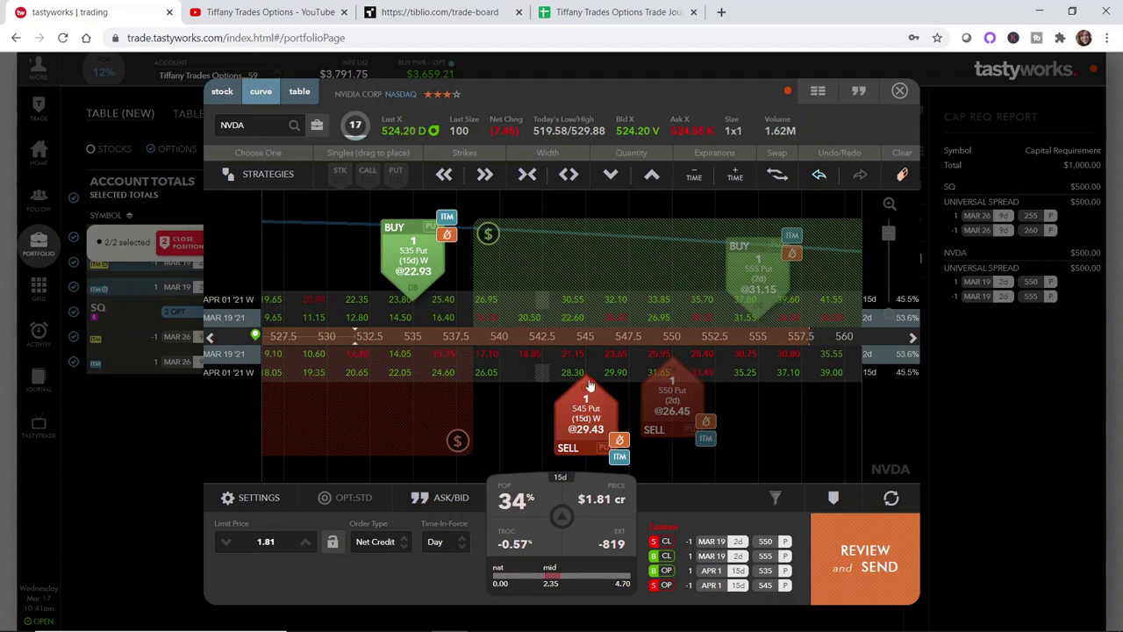
scroll(641, 312, down, 3)
scroll(676, 326, down, 3)
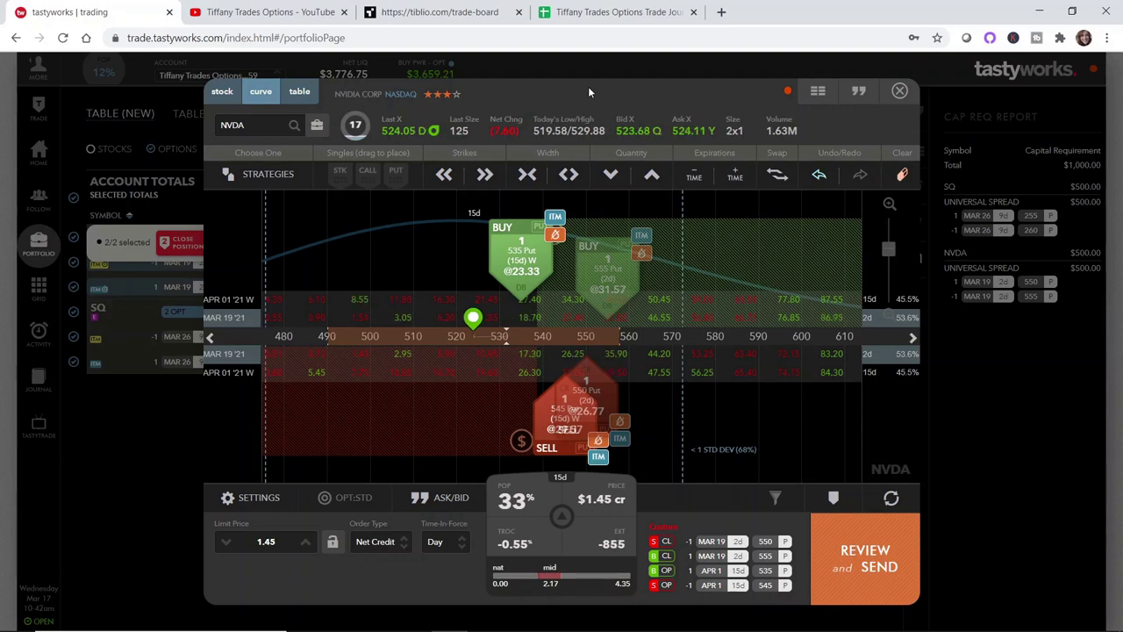
key(alt+Tab)
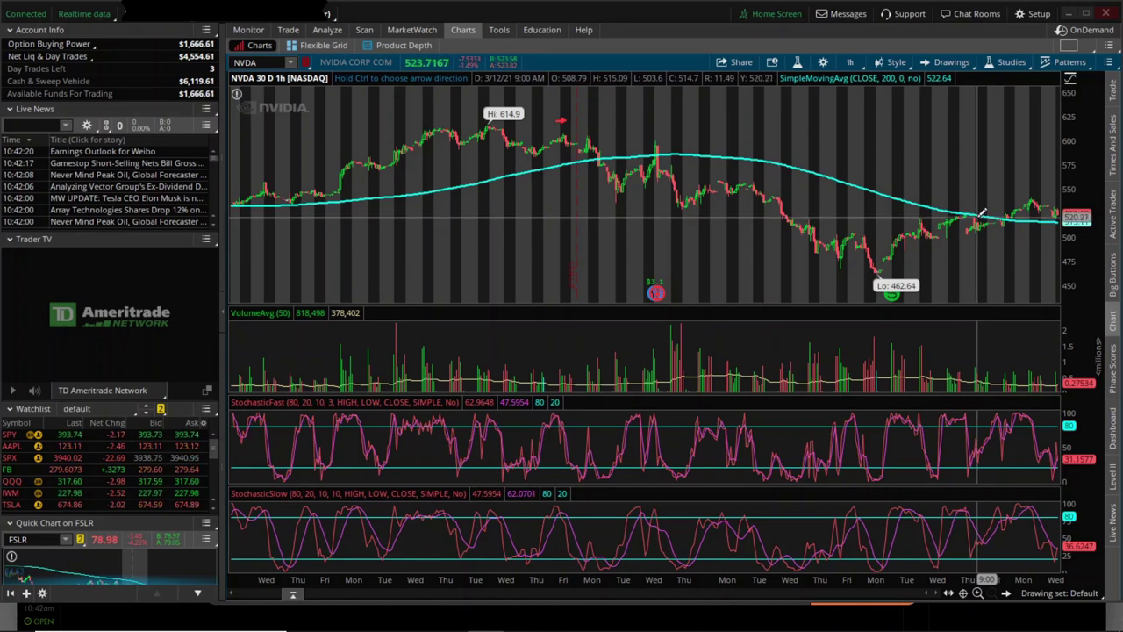
drag(933, 211, 1057, 220)
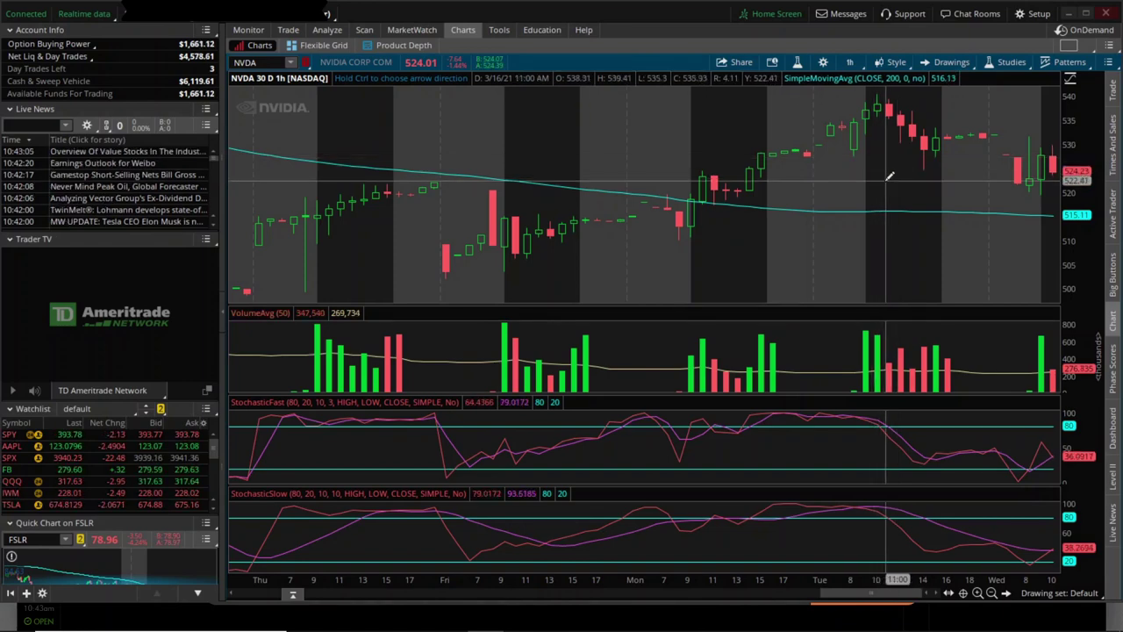
right_click(890, 186)
click(912, 195)
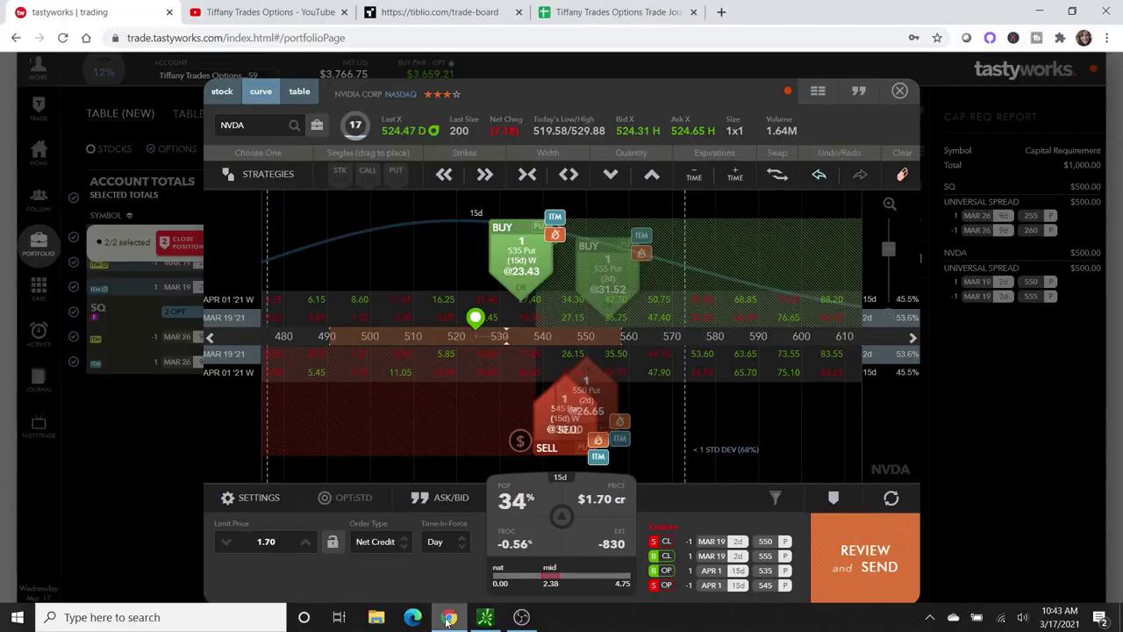
Back in tastyworks, clear the pending NVDA roll legs and the current leg selection
key(alt+Tab)
click(901, 175)
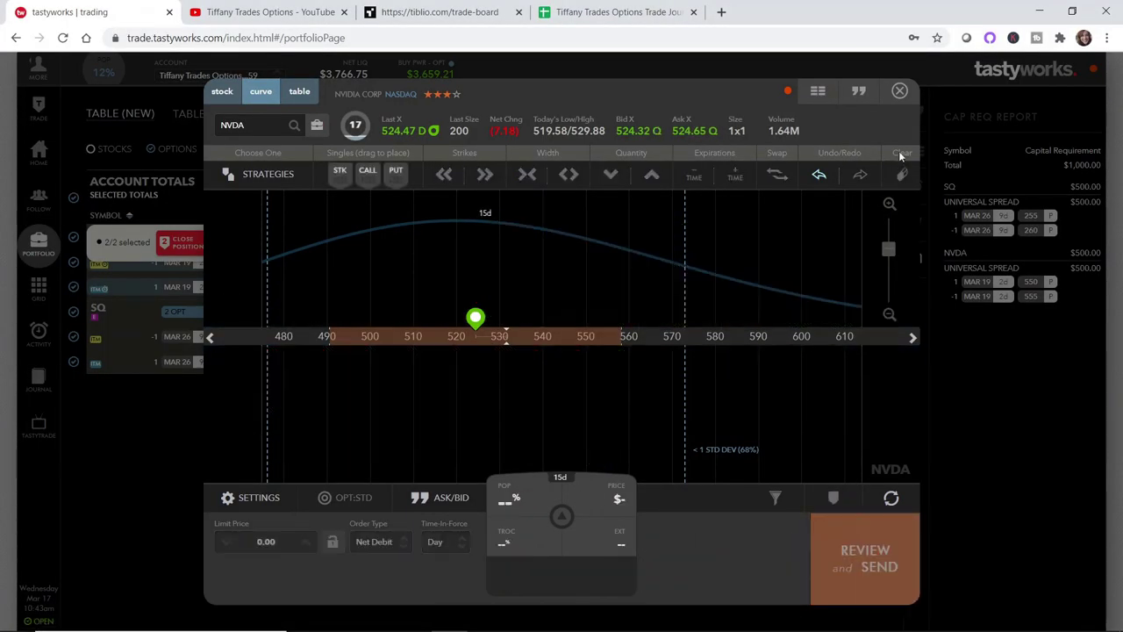
click(899, 90)
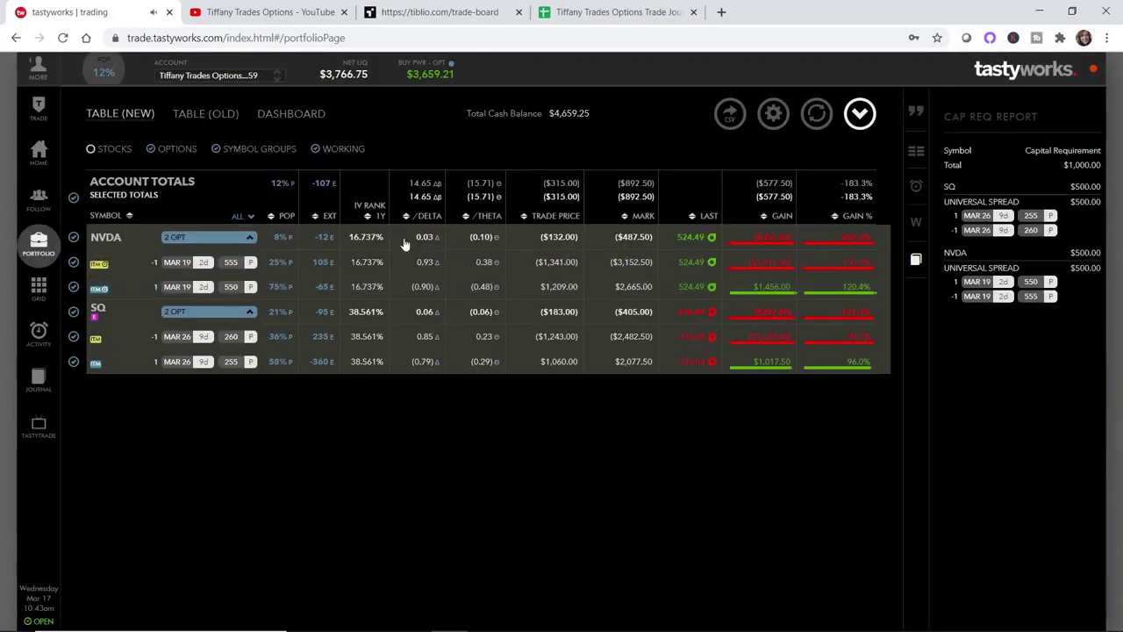
click(403, 242)
Close both NVDA 550/555 put legs with a $4.93 net-debit order
click(231, 265)
click(201, 251)
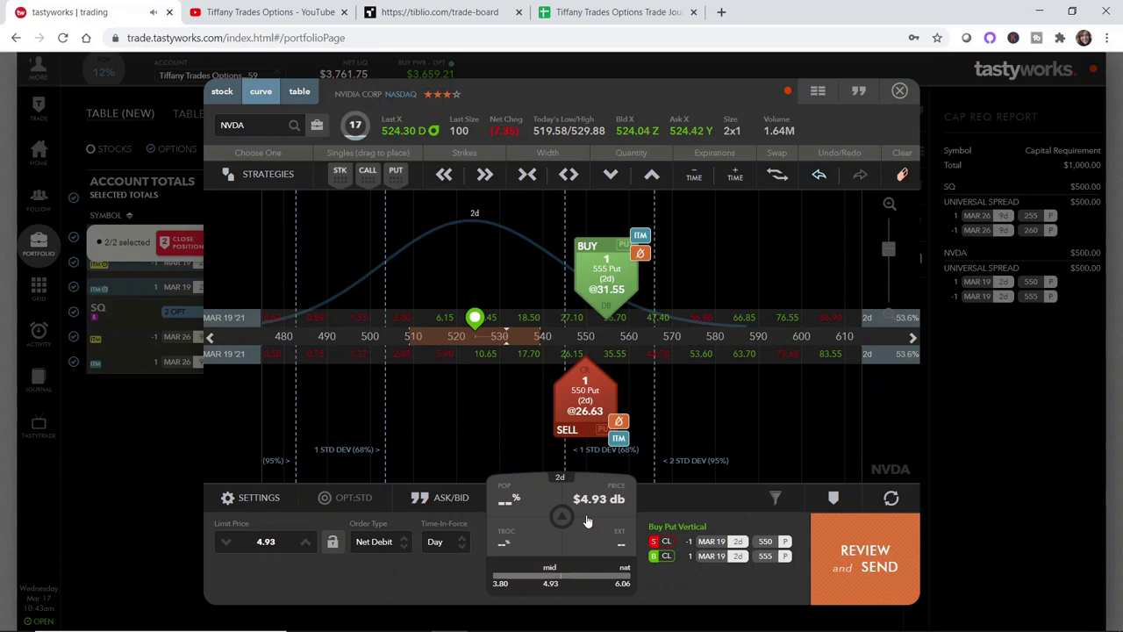
click(858, 558)
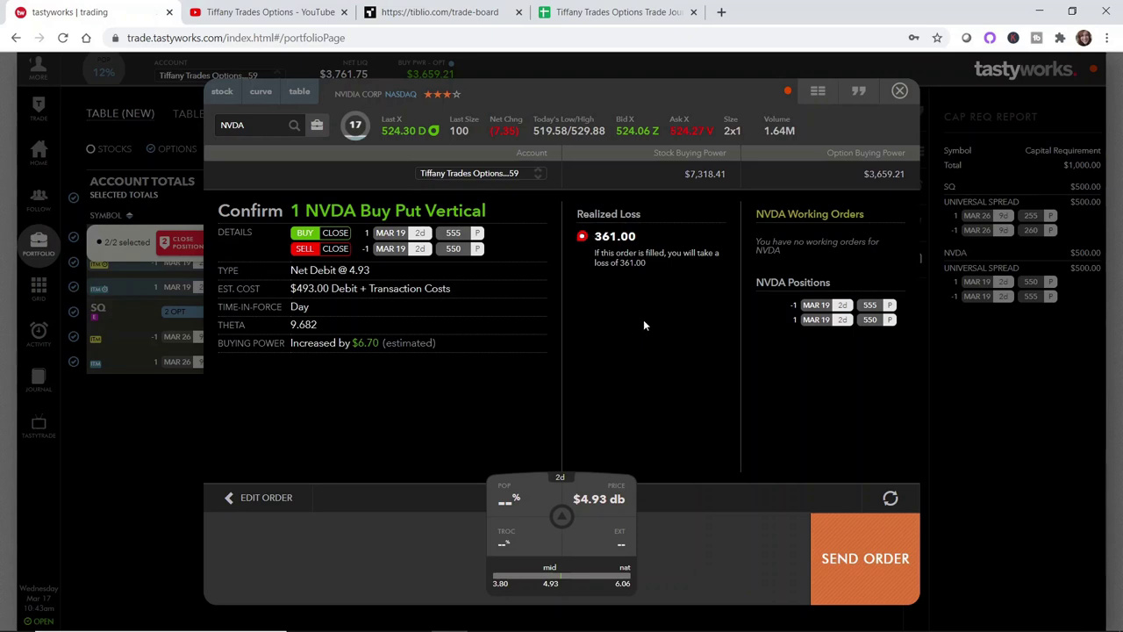
drag(351, 343, 379, 345)
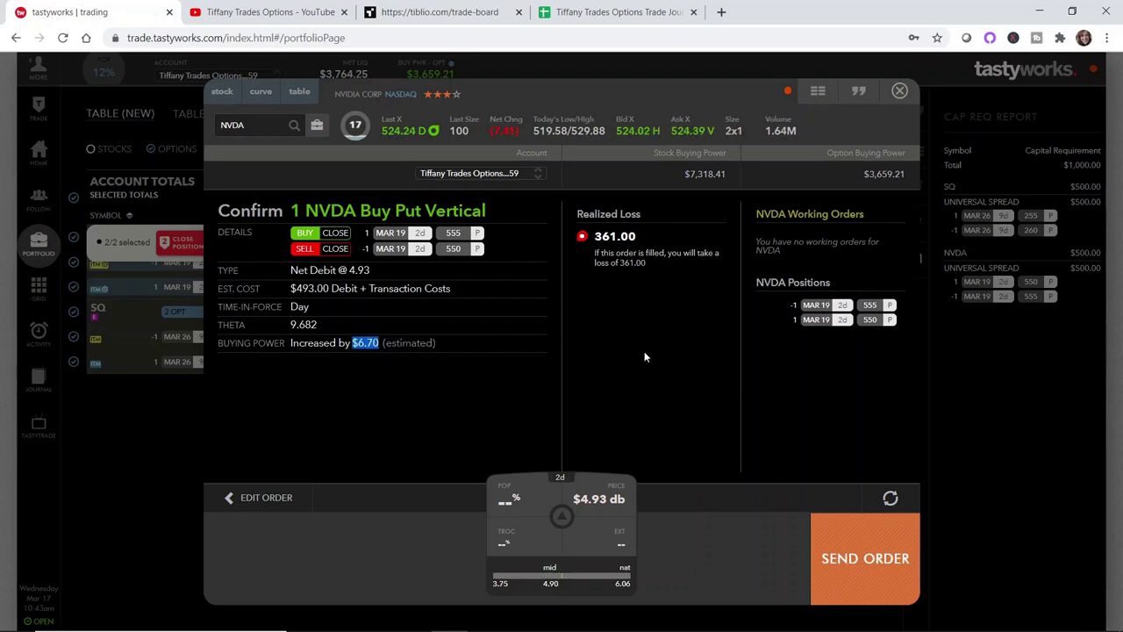
click(845, 571)
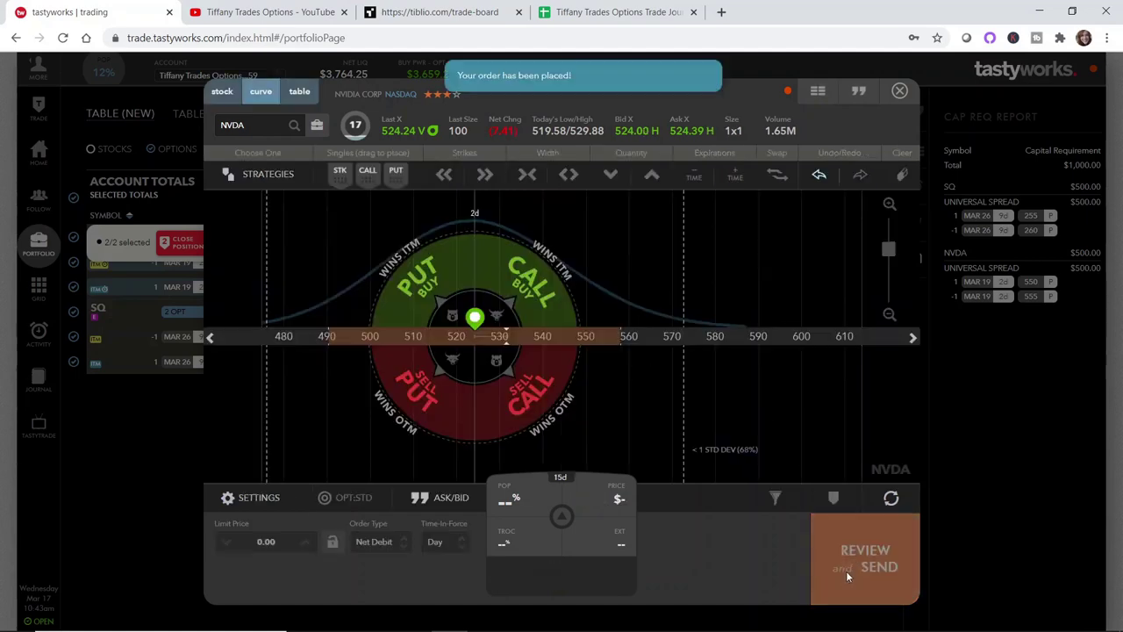
Show the NVDA fills in Activity history: 550 put sold at 26.78, 555 put bought at 31.42
click(899, 91)
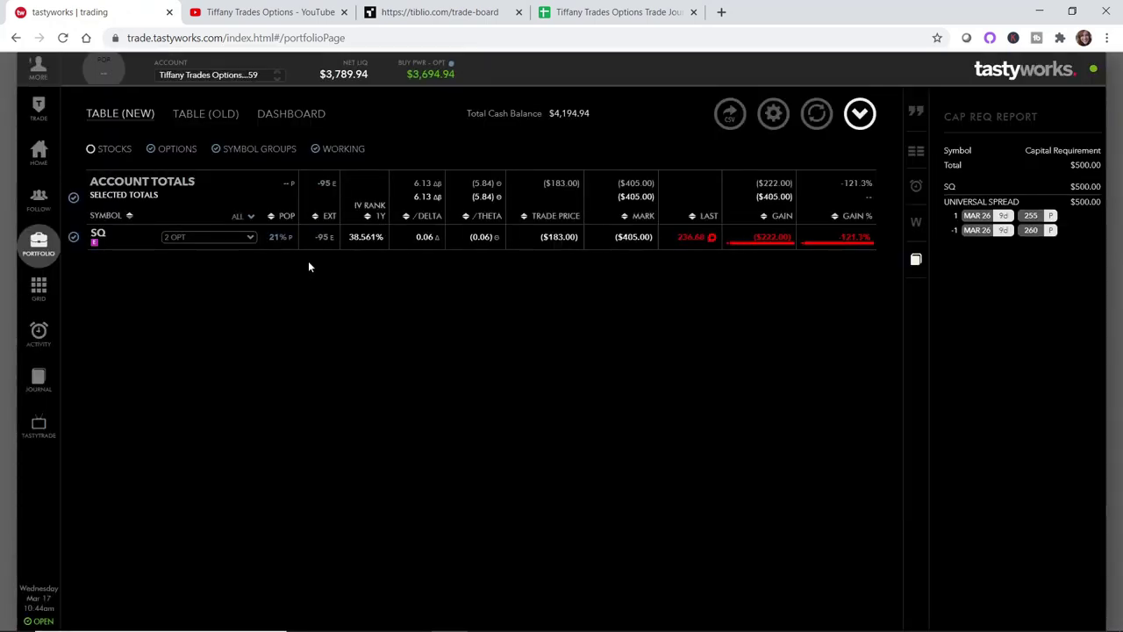
click(39, 331)
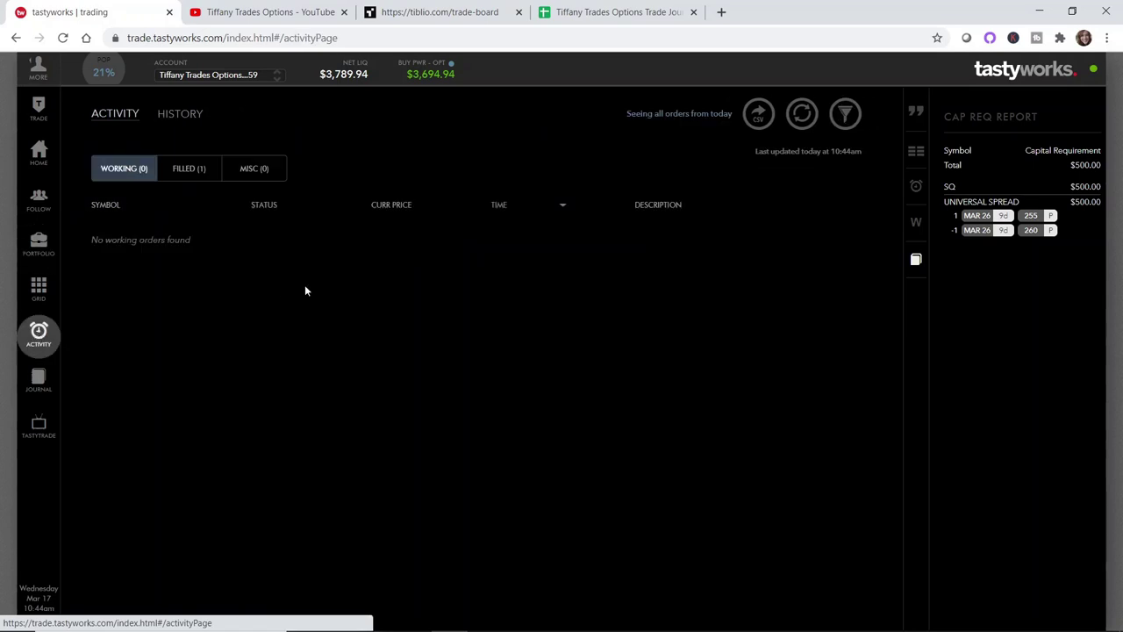
click(193, 168)
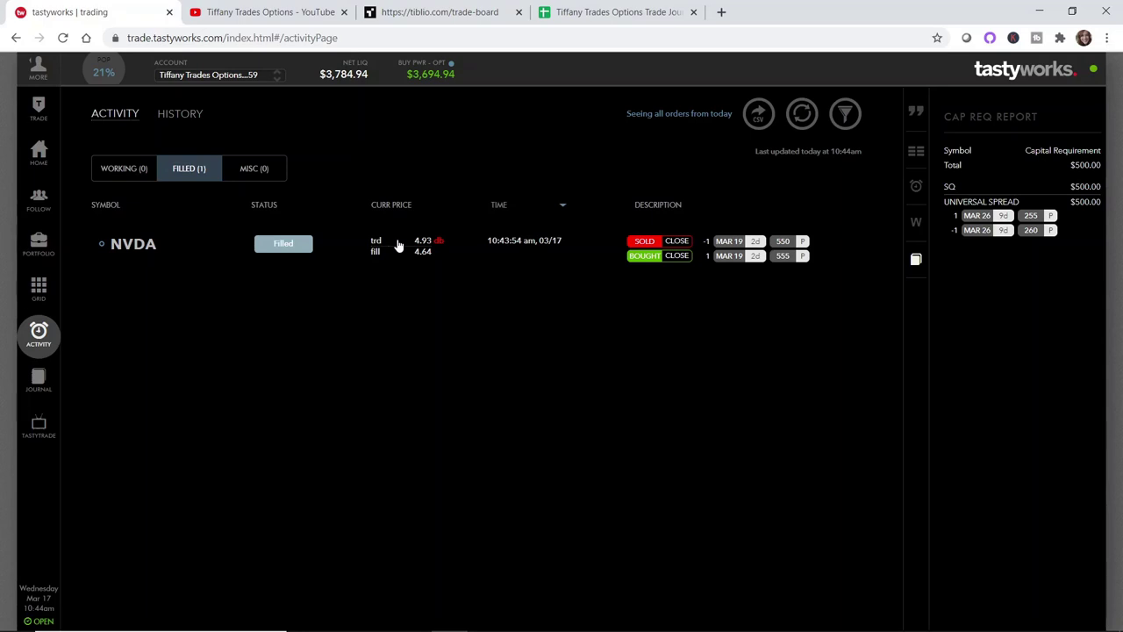
click(180, 113)
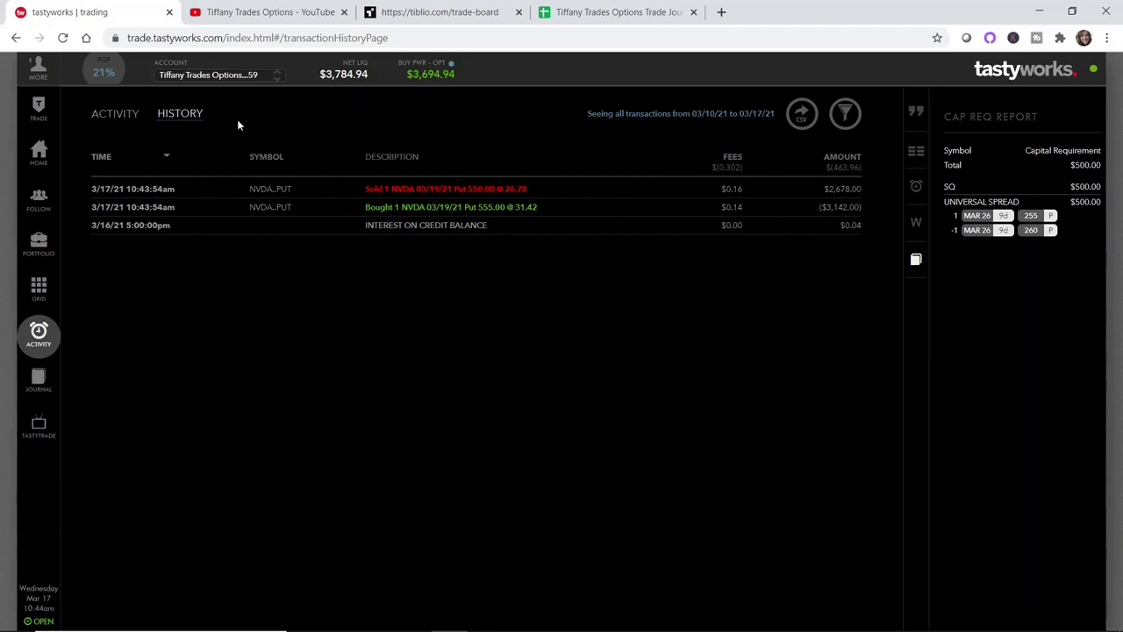
Return to Portfolio and expand SQ to list its Mar 26 260 and 255 put legs, down $232
click(39, 241)
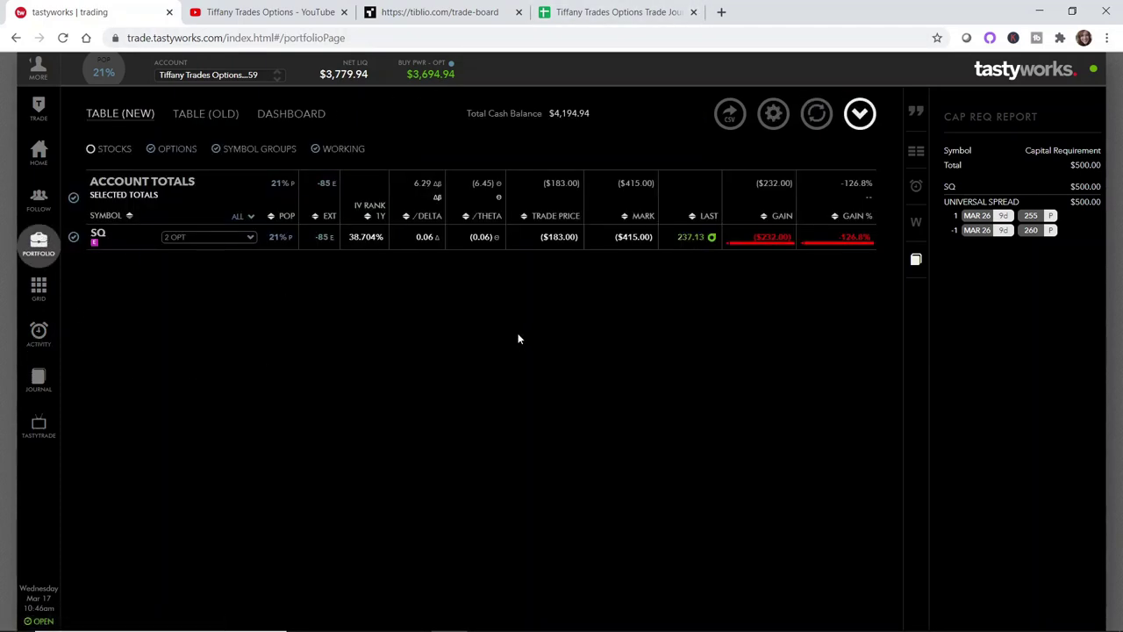
click(237, 241)
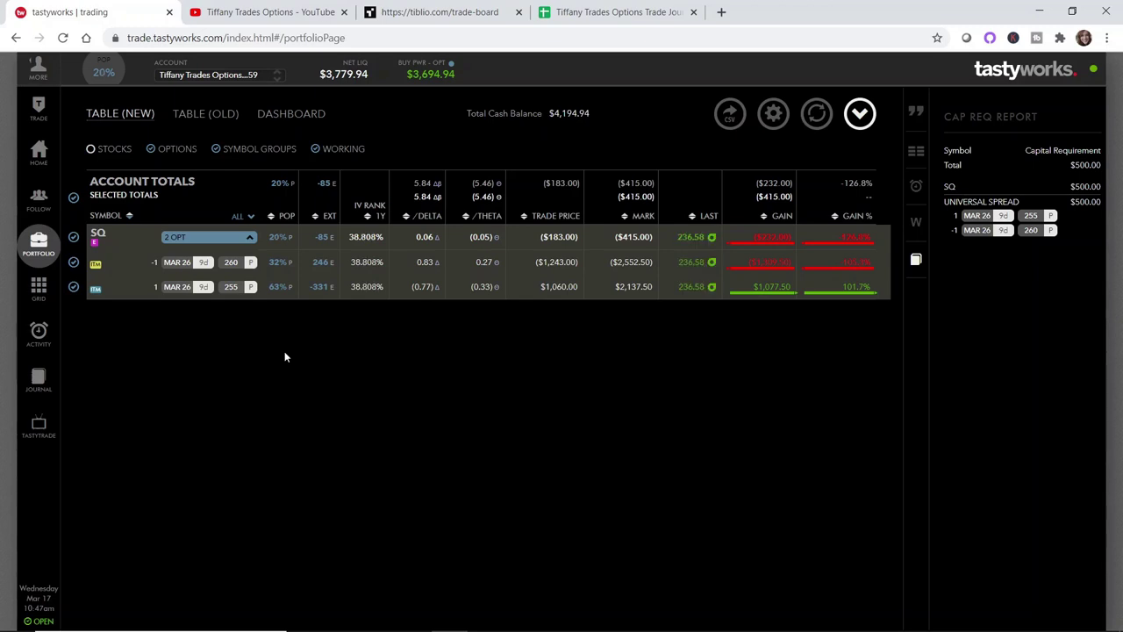
Select the SQ 260 and 255 put legs and start a roll order for both
click(237, 263)
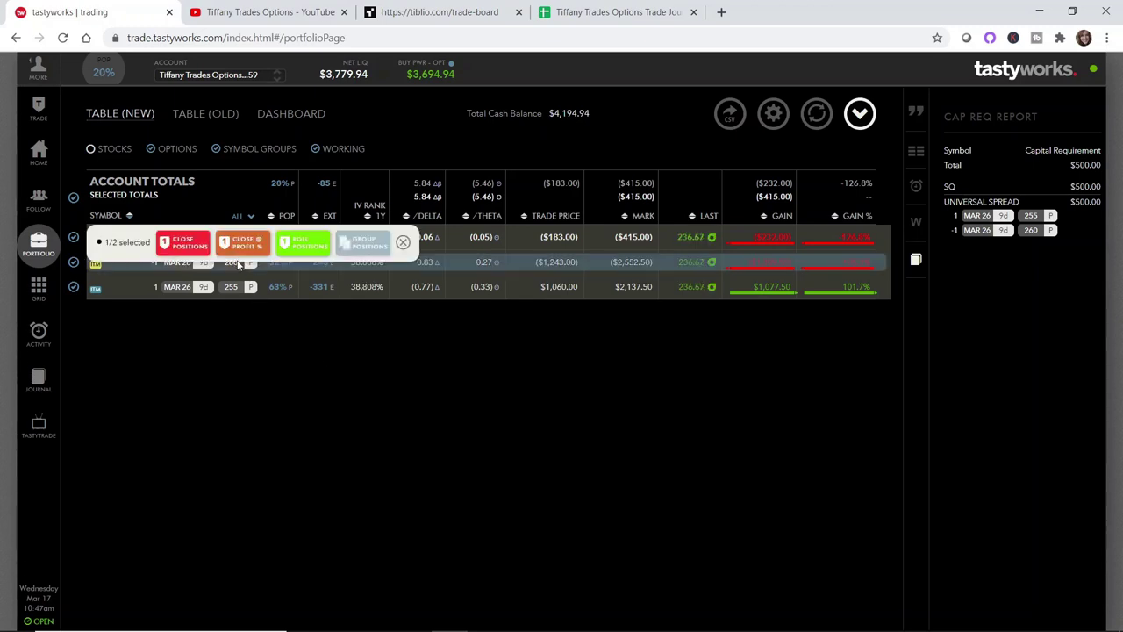
click(401, 244)
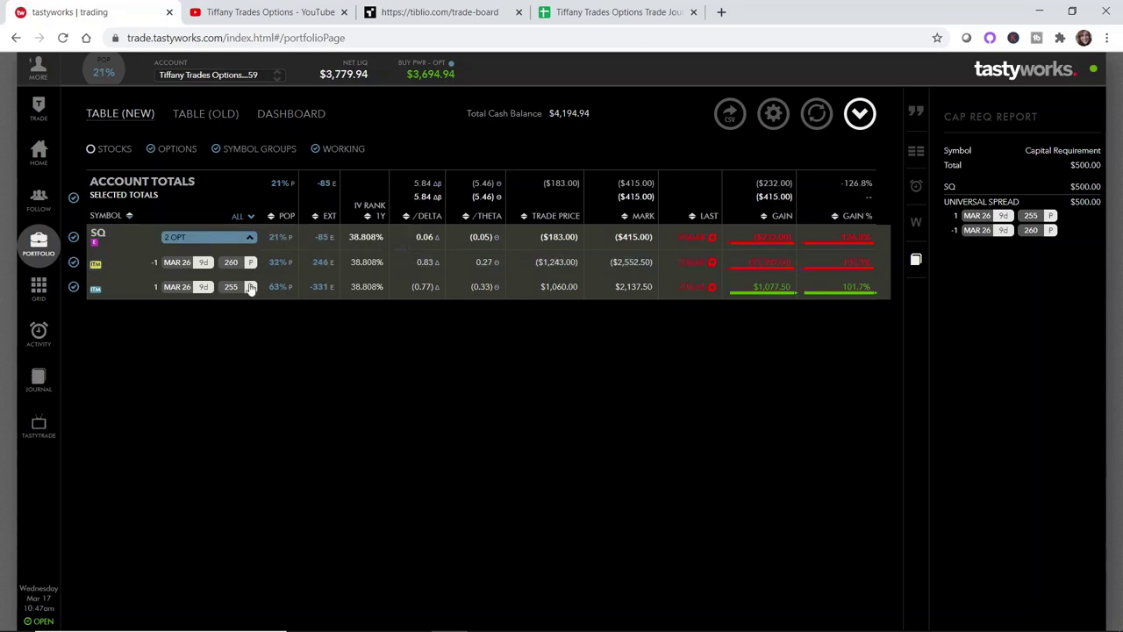
click(234, 265)
click(237, 296)
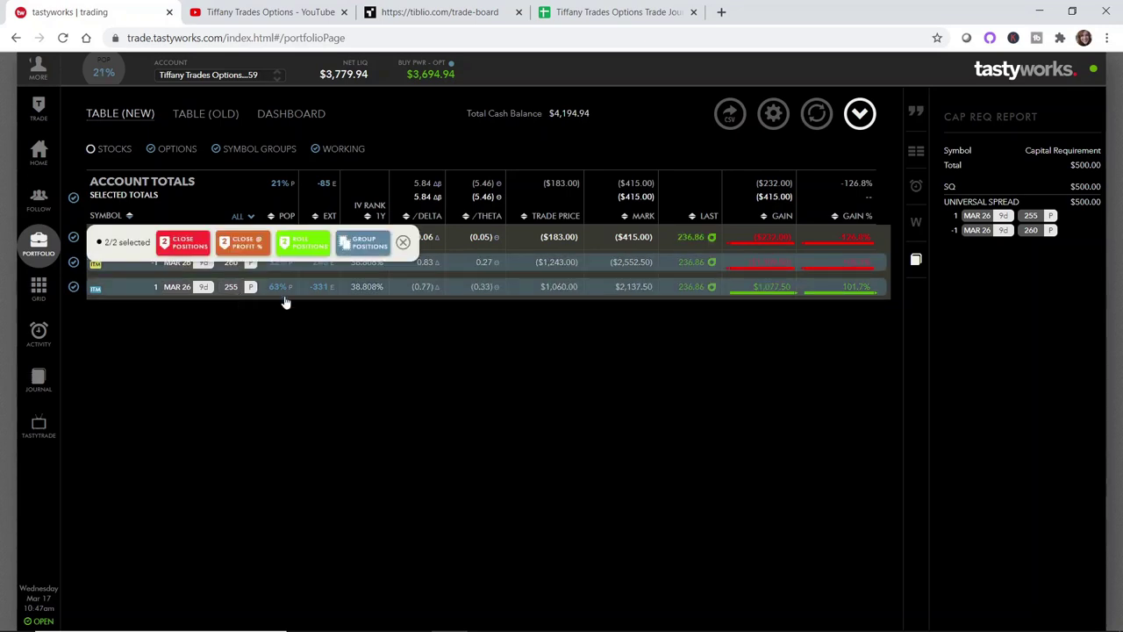
click(298, 247)
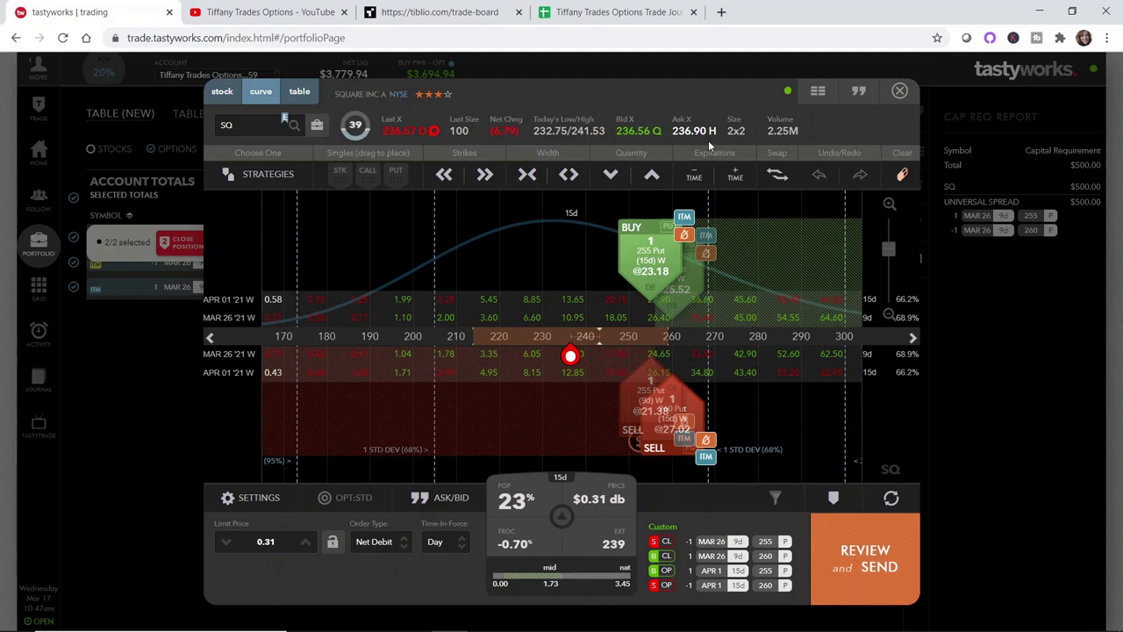
Compare the new legs at Jun 18, then settle them on Apr 30 for a $2.71 credit
click(737, 178)
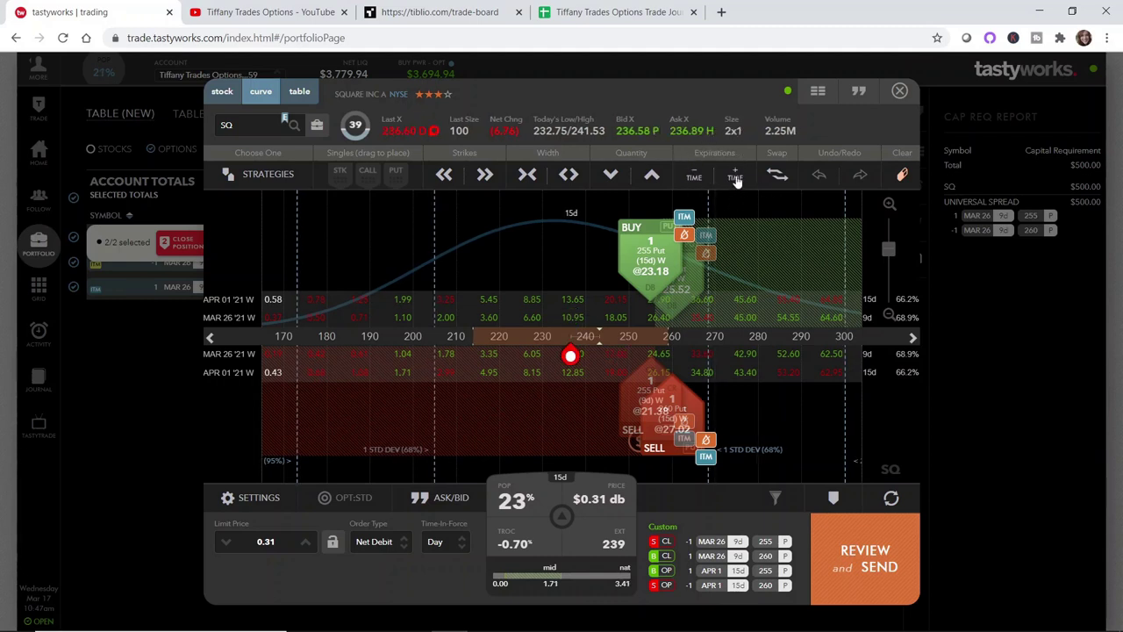
click(737, 177)
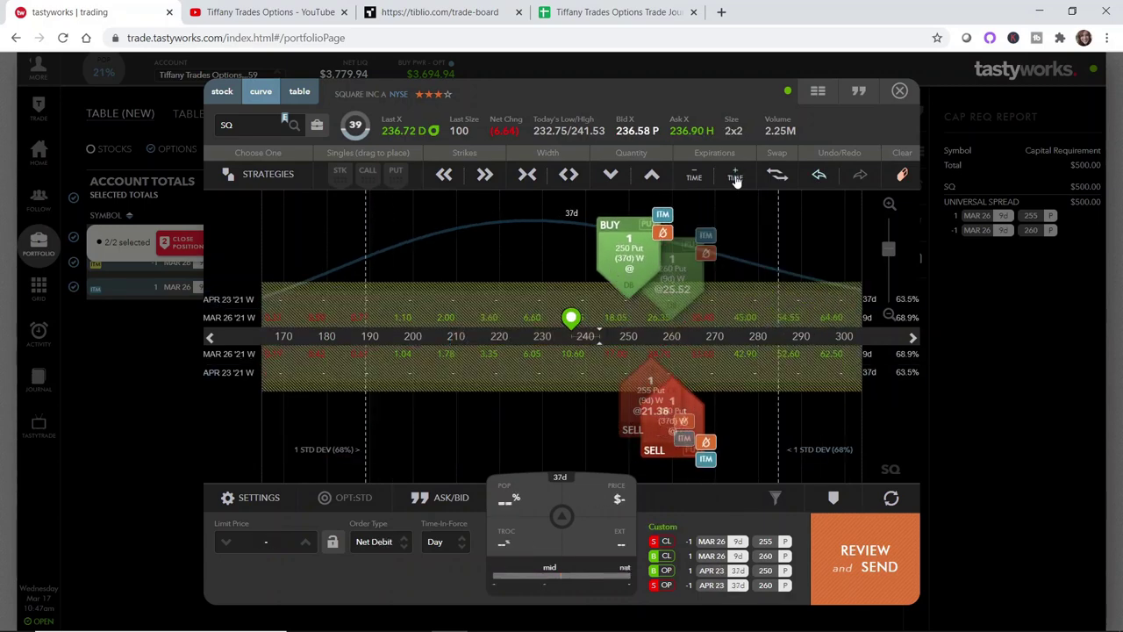
click(735, 178)
click(736, 179)
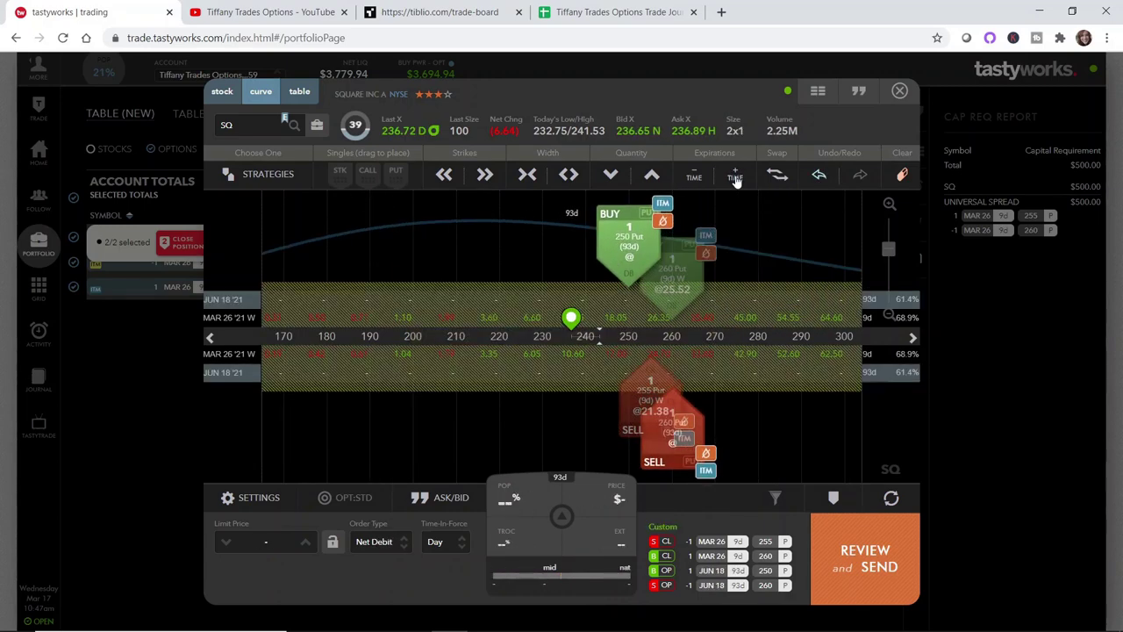
click(695, 178)
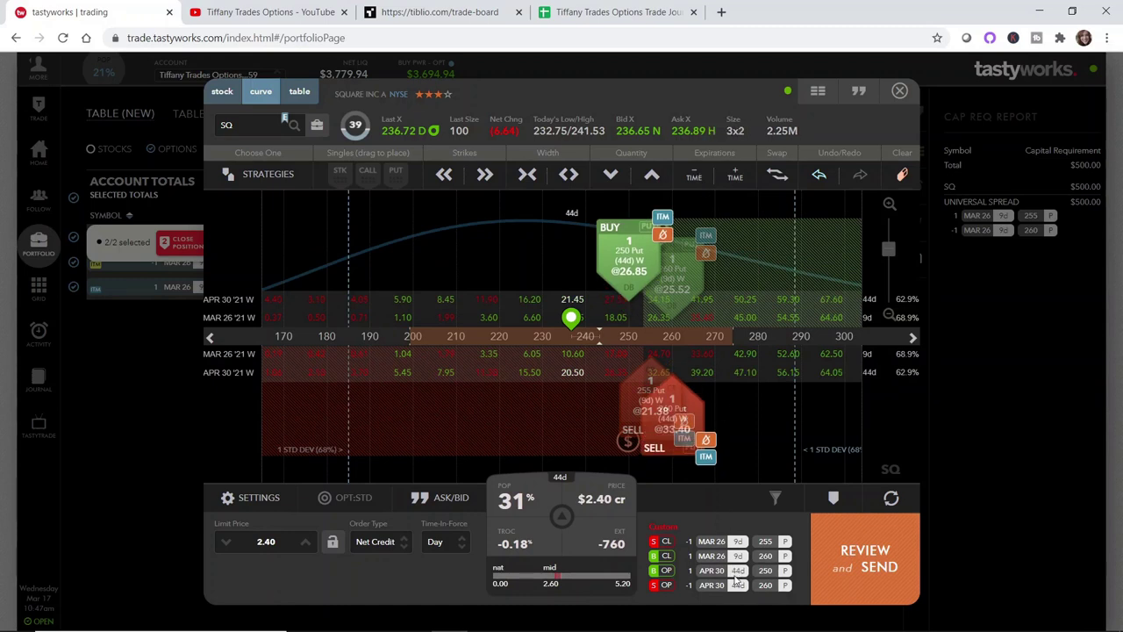
click(735, 179)
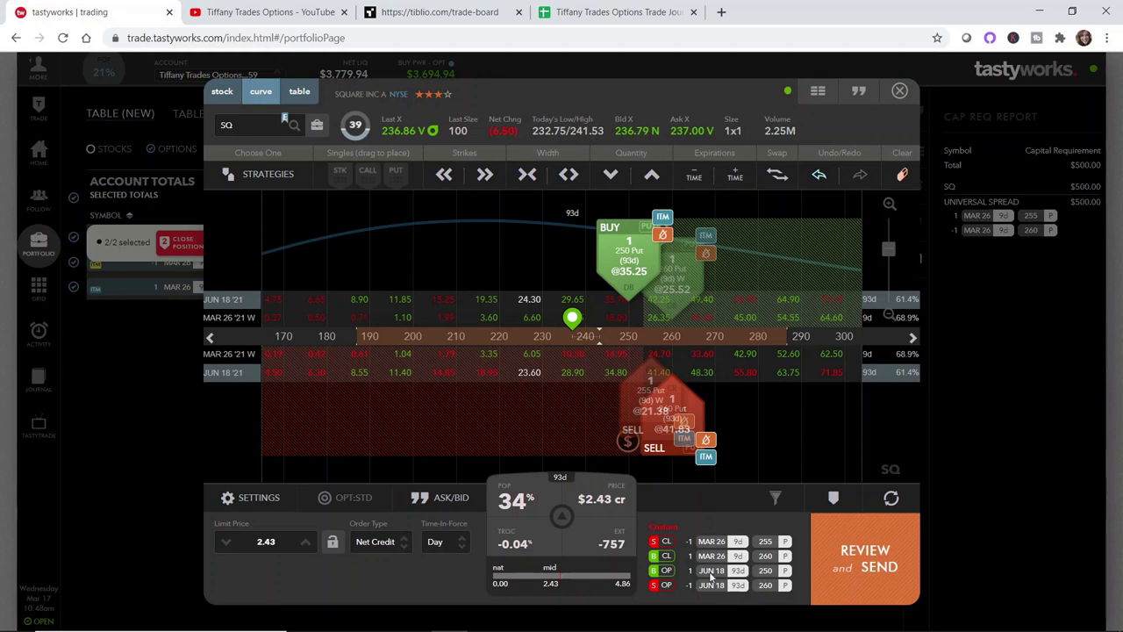
click(693, 178)
Lower the new Apr 30 put strikes four steps to 240/250, now a $1.48 net credit
scroll(709, 293, up, 2)
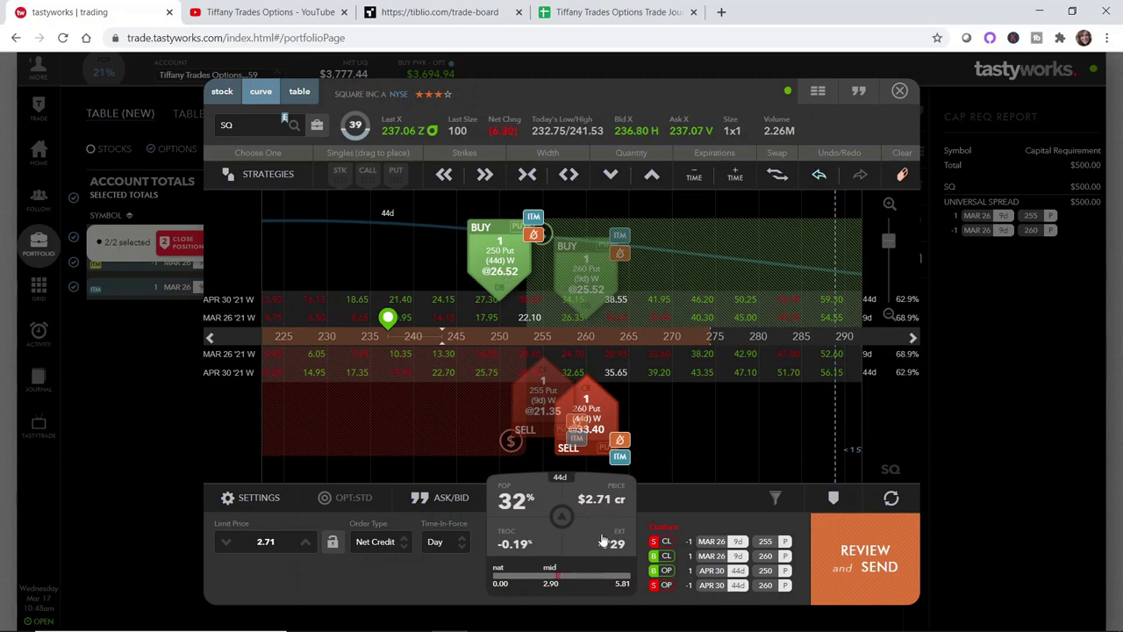
click(444, 176)
click(443, 176)
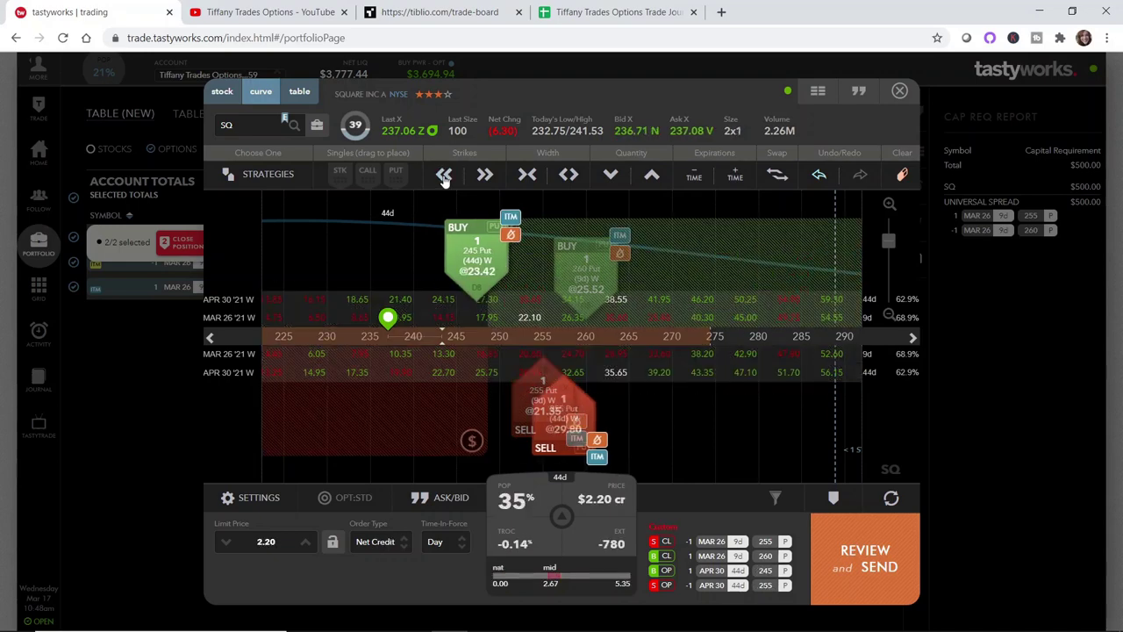
click(444, 175)
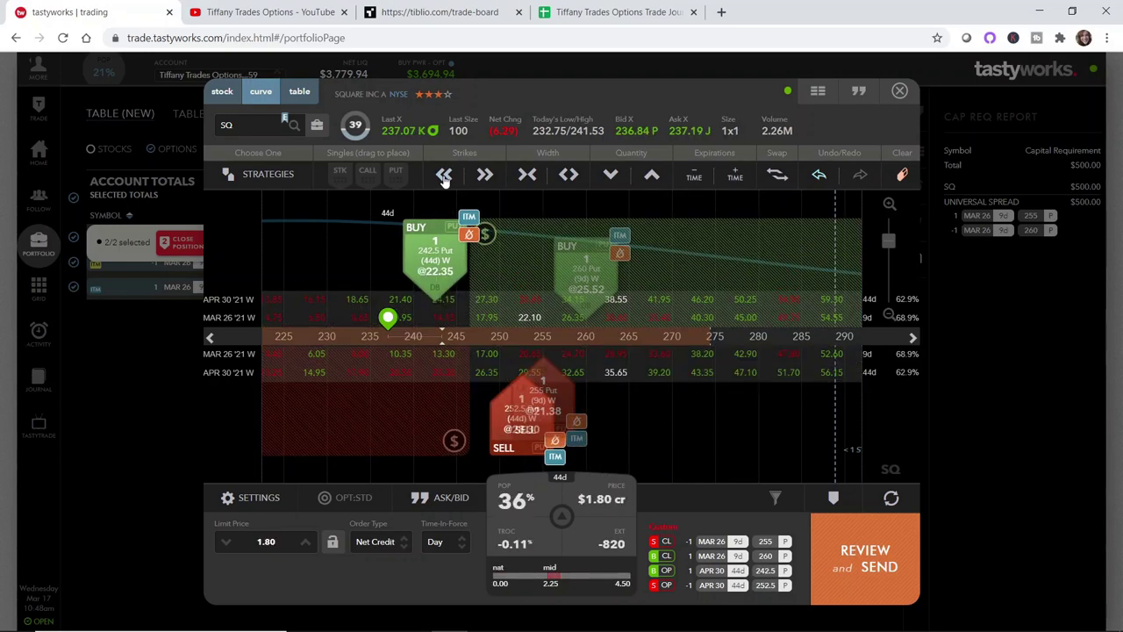
click(443, 176)
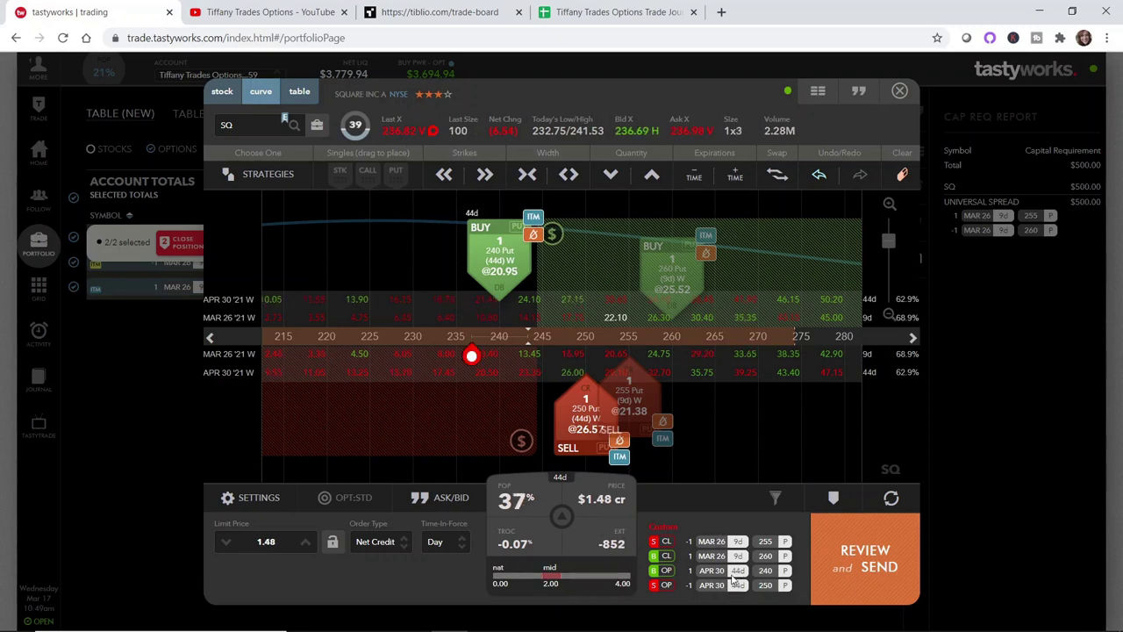
Review the SQ roll's $354.60 buying power reduction and send it at a $1.48 credit
click(873, 568)
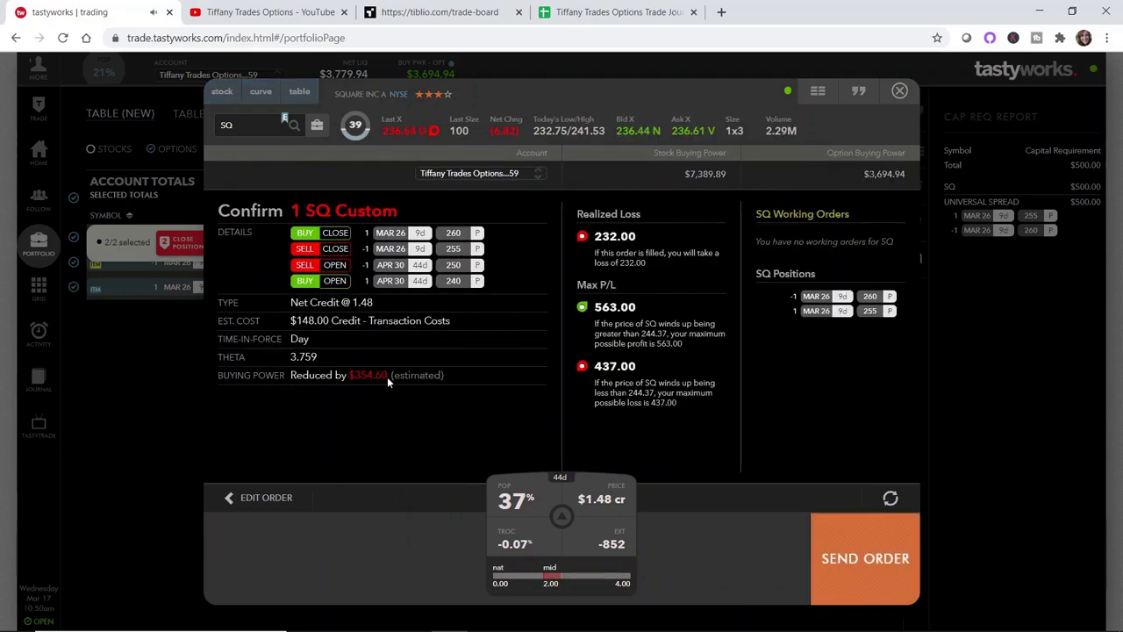
drag(386, 376, 348, 377)
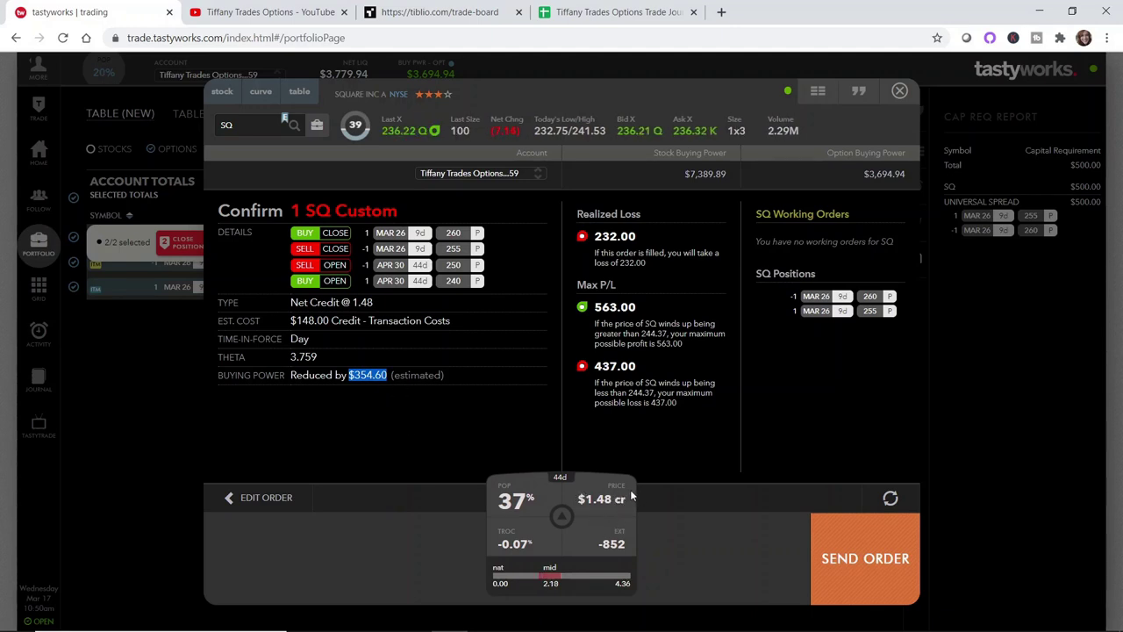
click(821, 584)
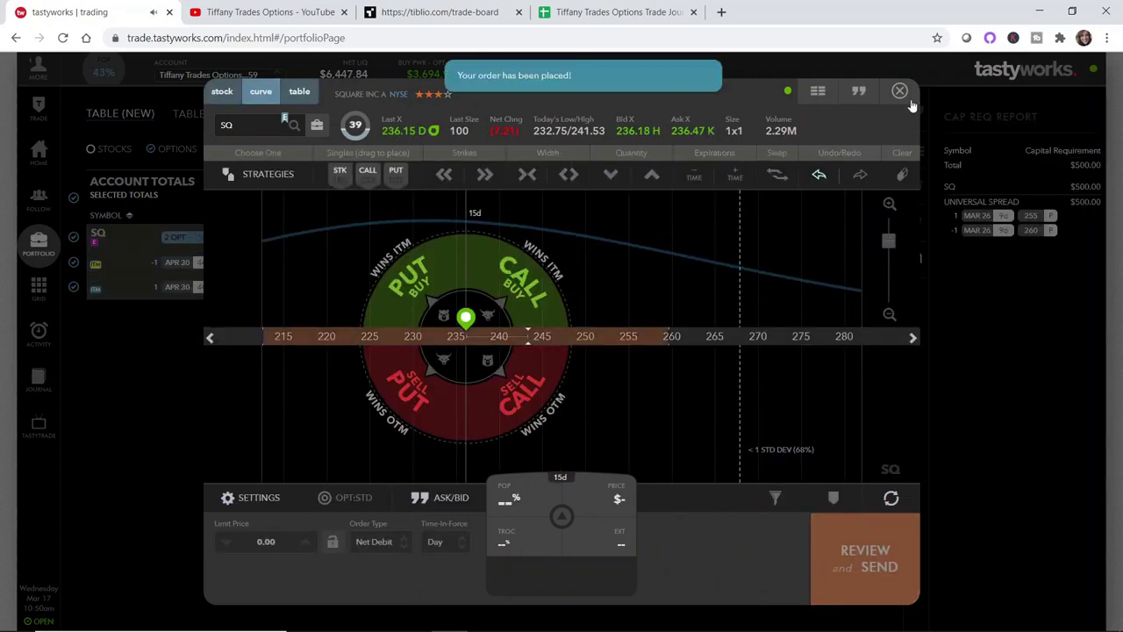
Open Activity history listing the four SQ roll fills, including the Apr 30 250 put at 26.80
click(900, 91)
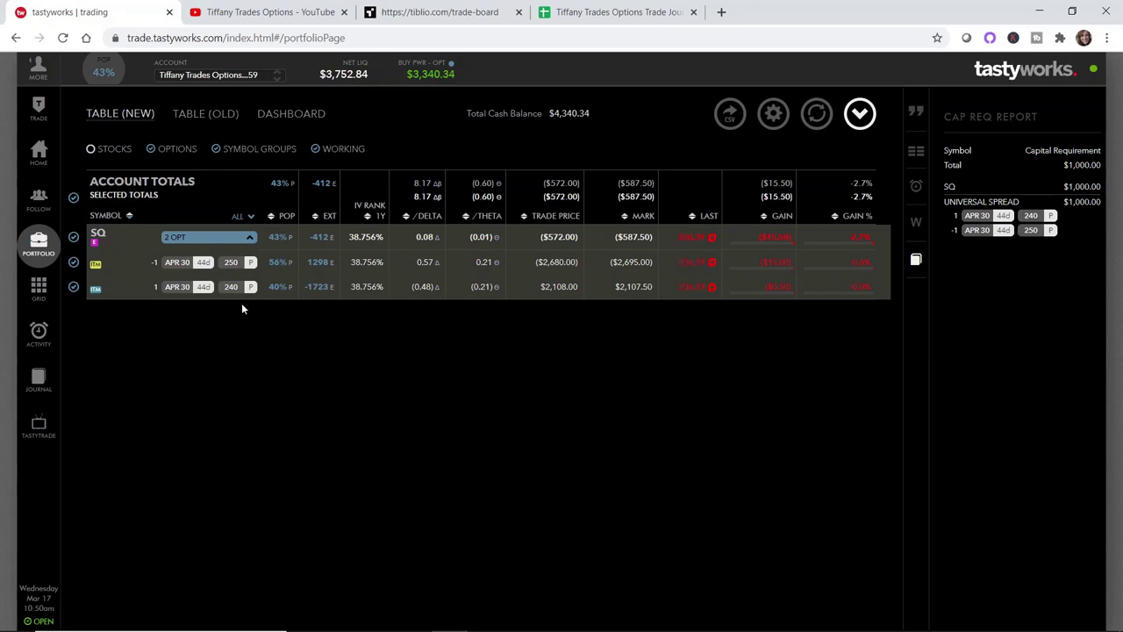
click(38, 333)
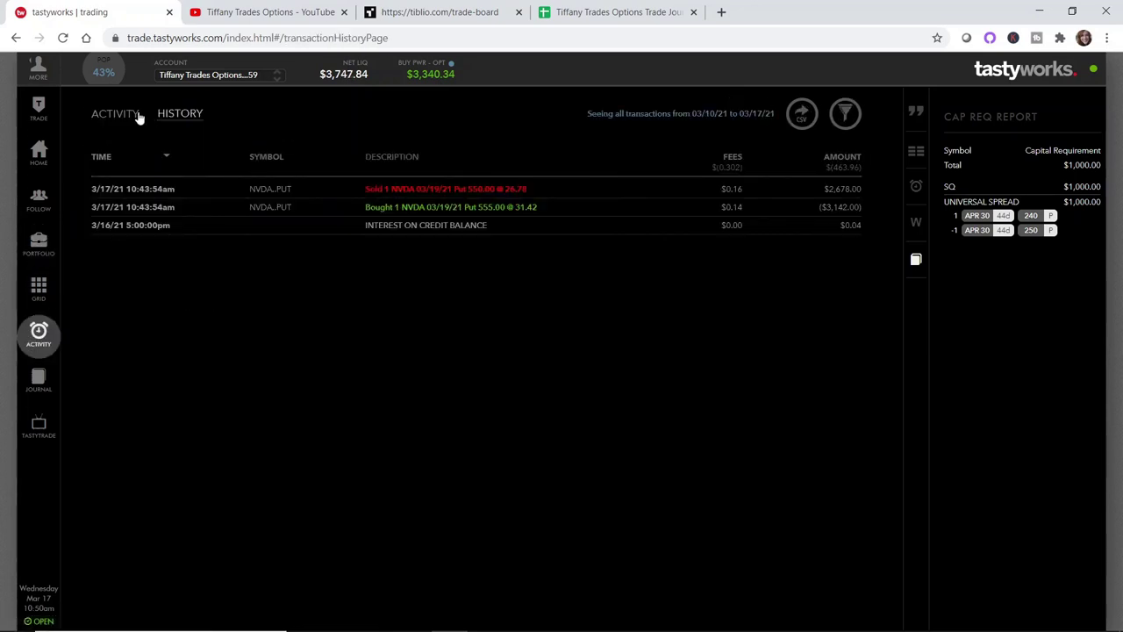
click(136, 115)
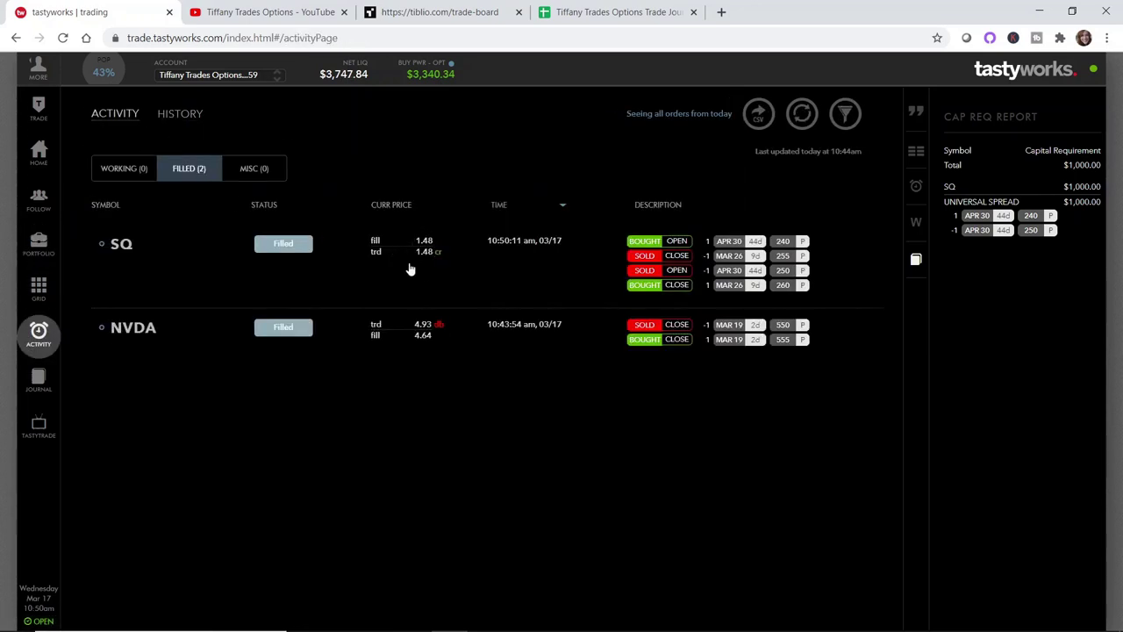
click(180, 116)
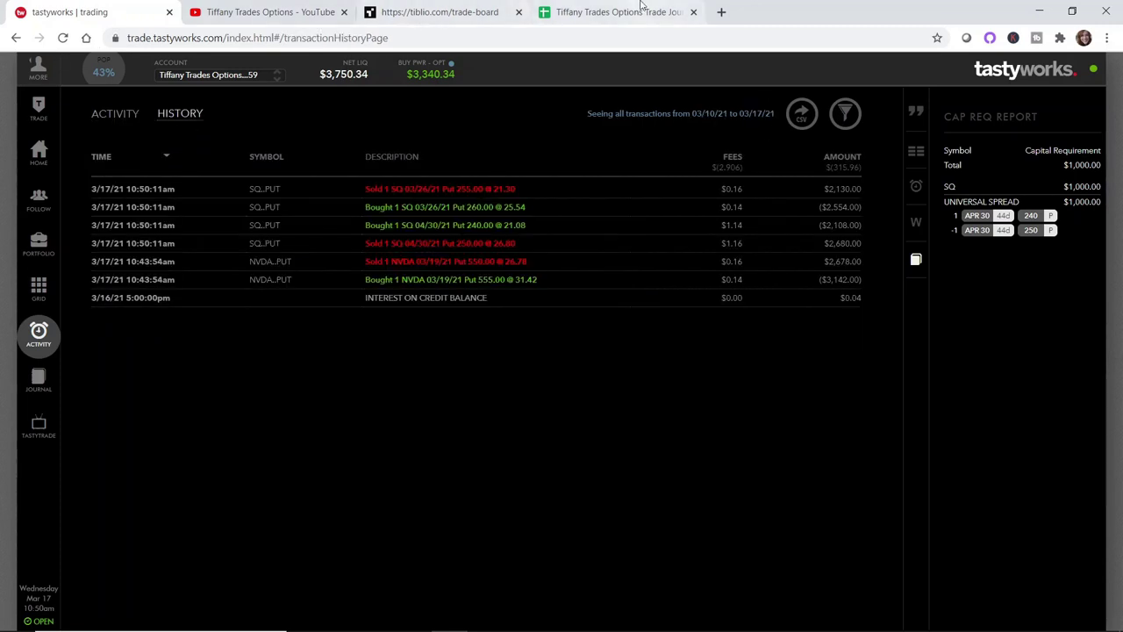
In the Trade Journal, select the SQ row's two credit cells to check the total, then return
click(596, 12)
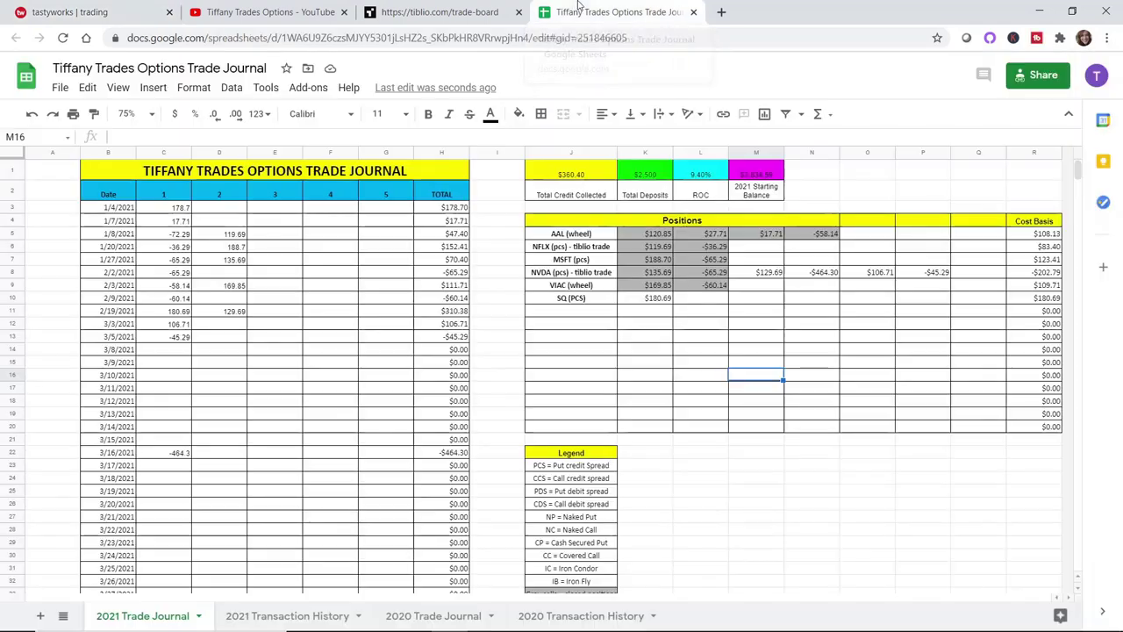
drag(645, 299, 693, 300)
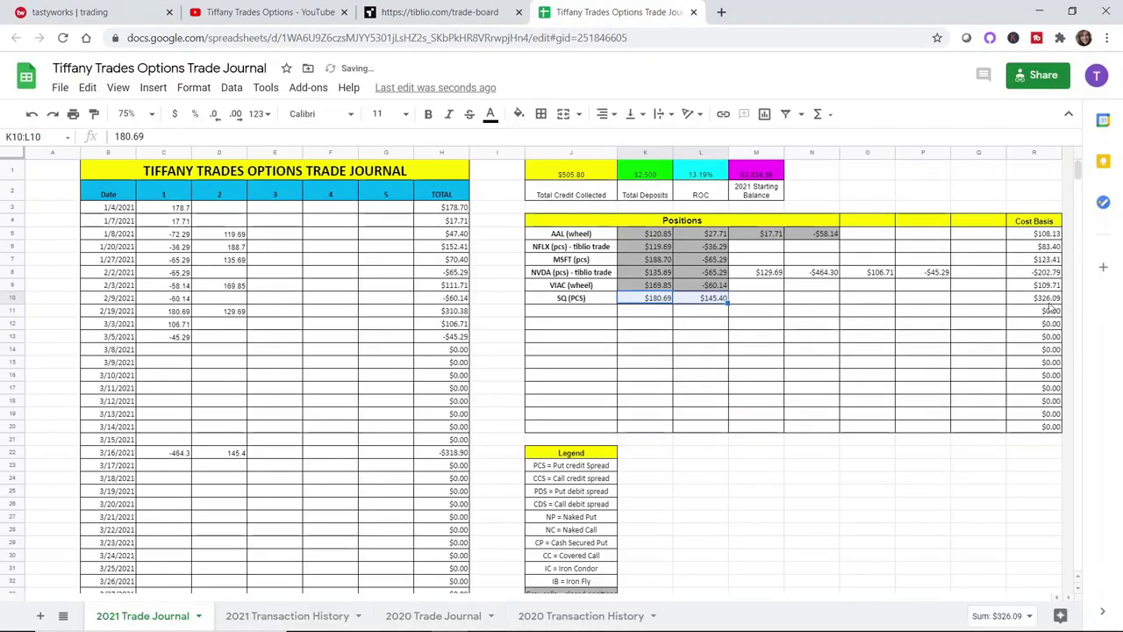
key(ctrl+1)
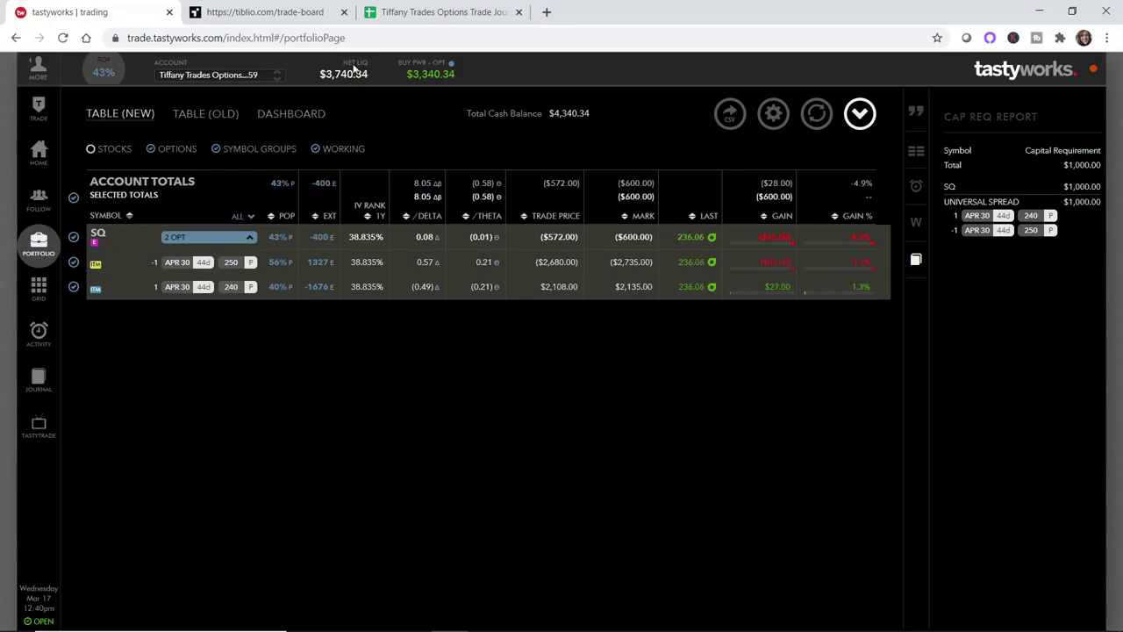
Return to the Google Sheets options trade journal showing SQ (PCS) cost basis $326.09
click(395, 12)
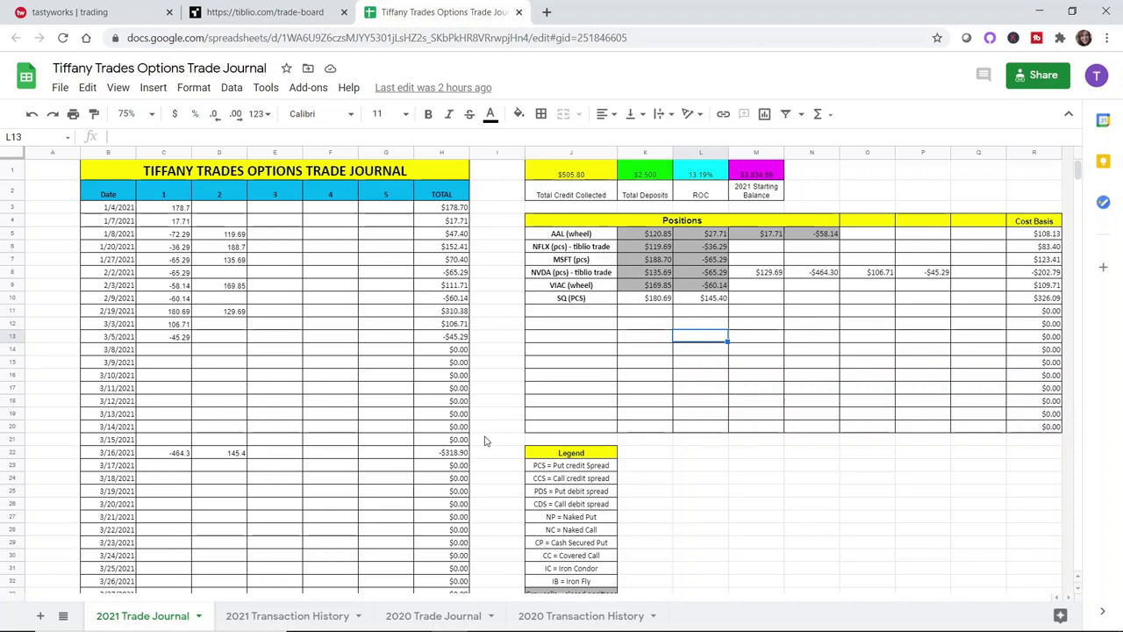
click(494, 364)
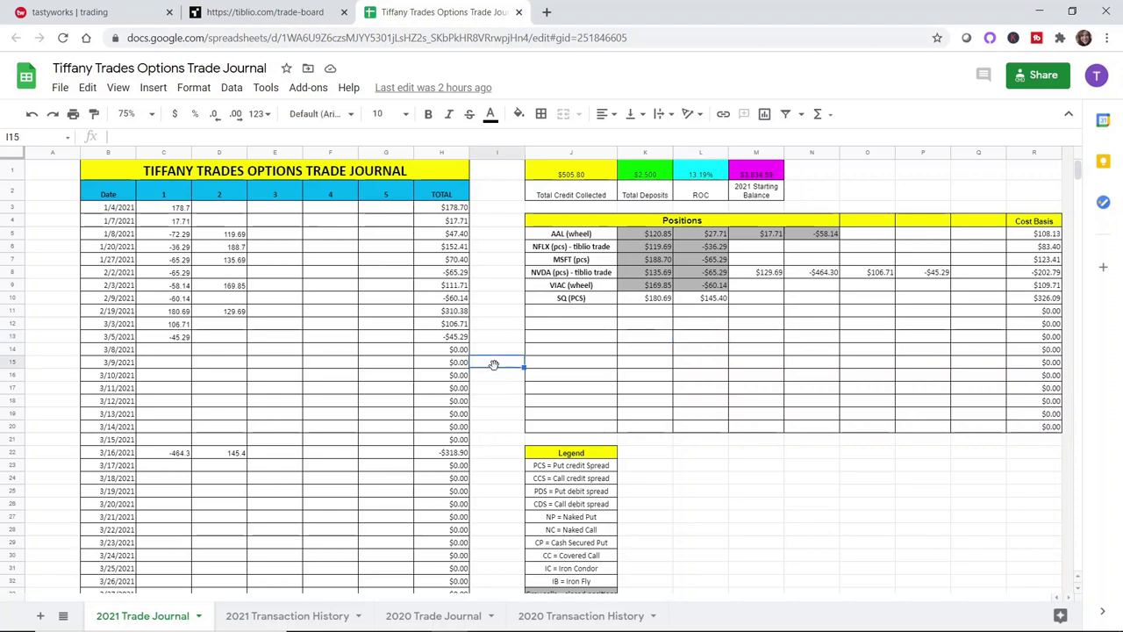
click(490, 391)
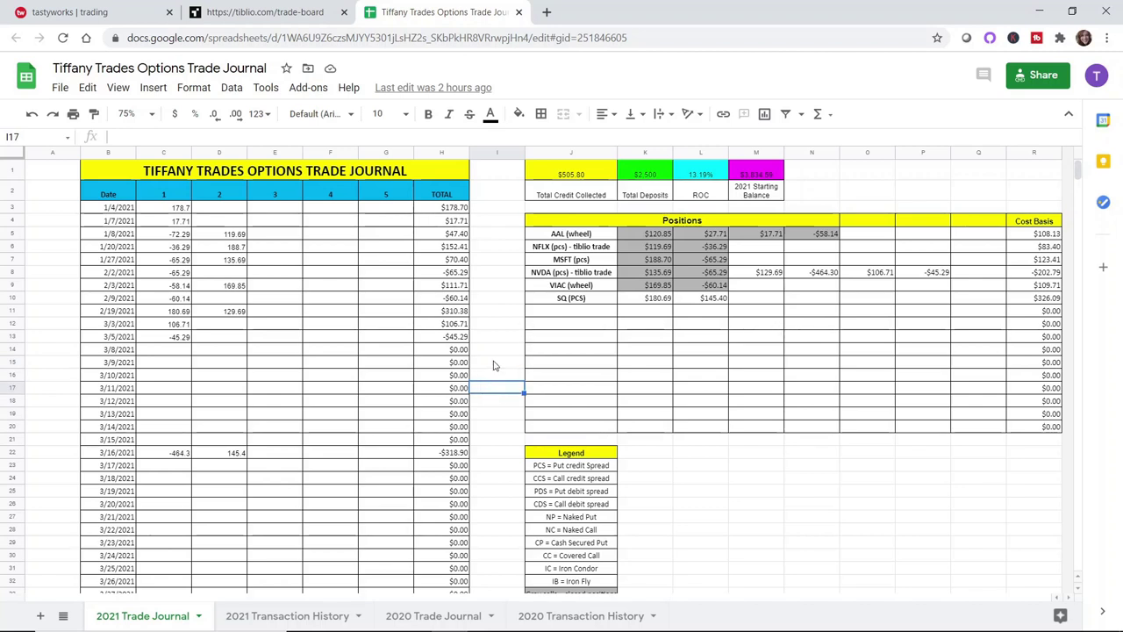
click(496, 286)
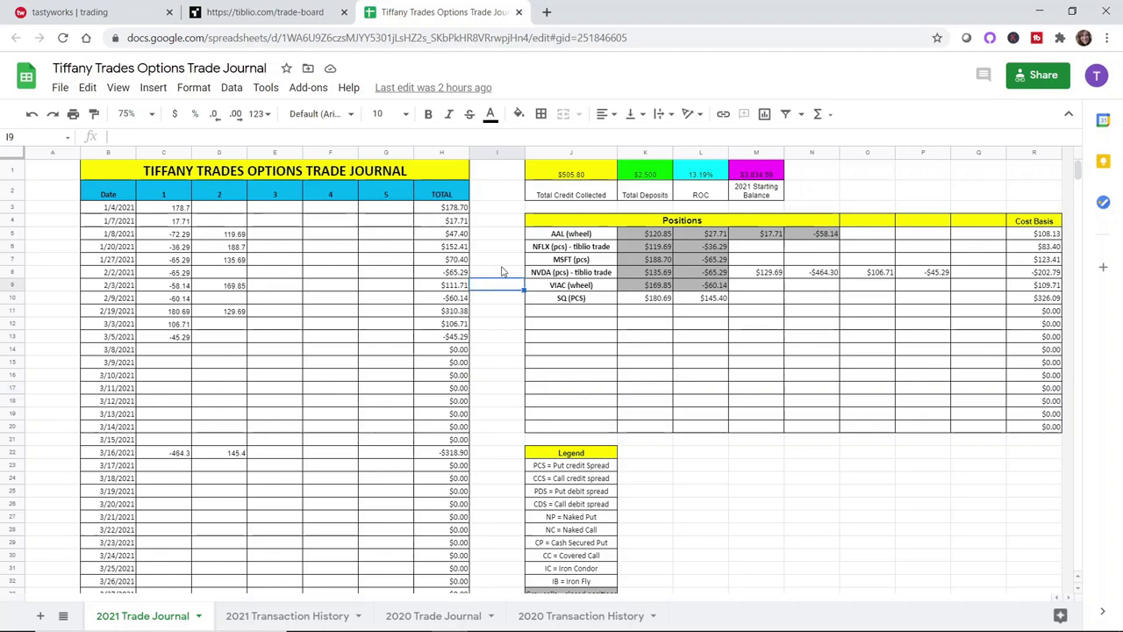